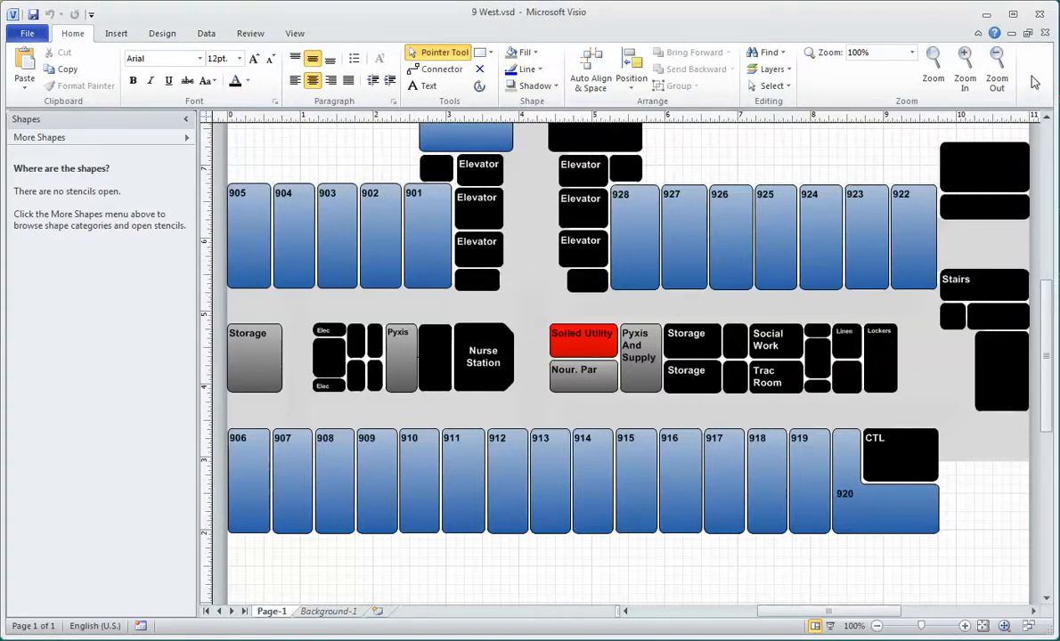
# Step: Add a custom group named Data to the end of the Home tab through the ribbon customization settings
pyautogui.rightClick(964, 78)
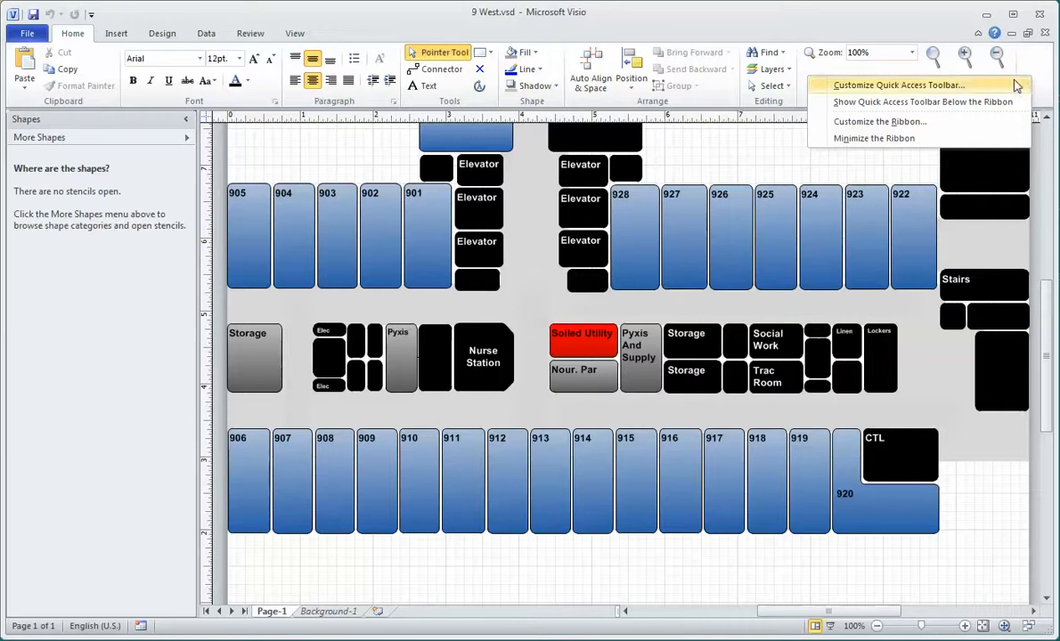
pyautogui.click(922, 124)
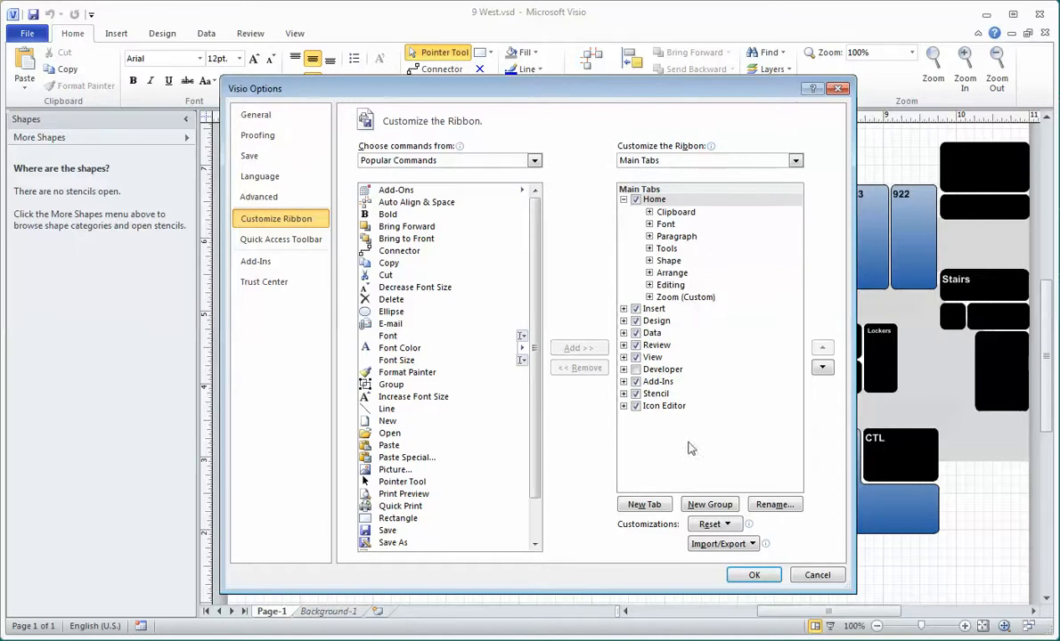
pyautogui.click(709, 505)
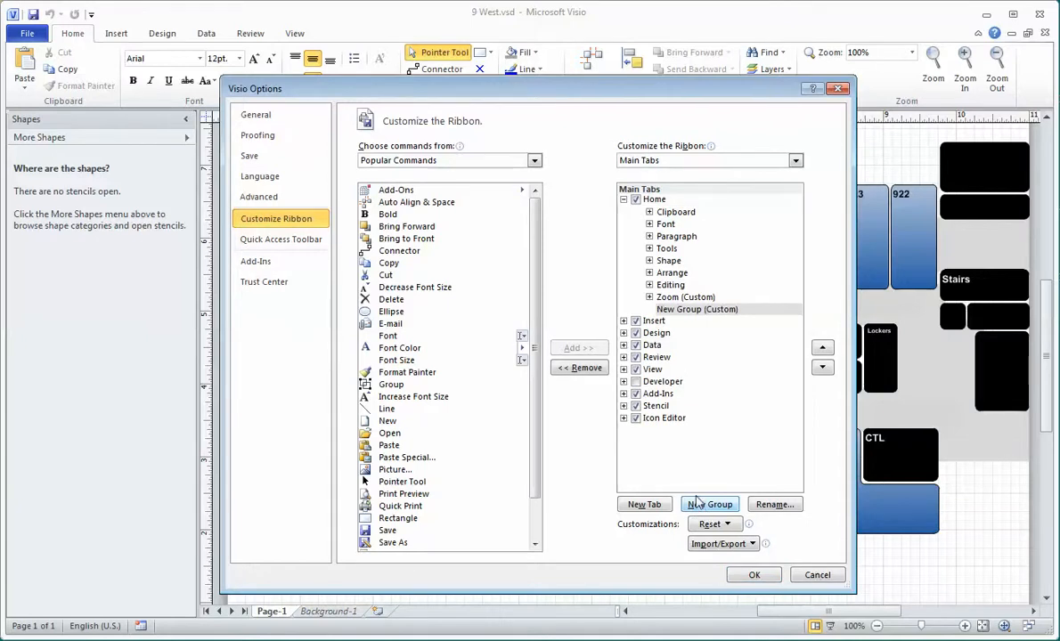
pyautogui.click(771, 505)
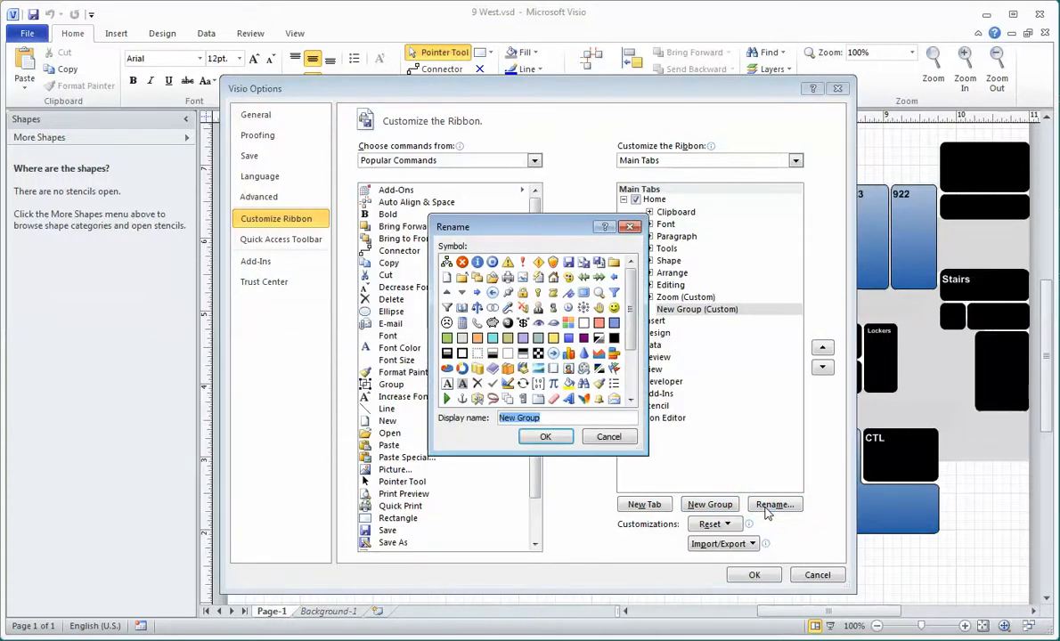
pyautogui.write('Data')
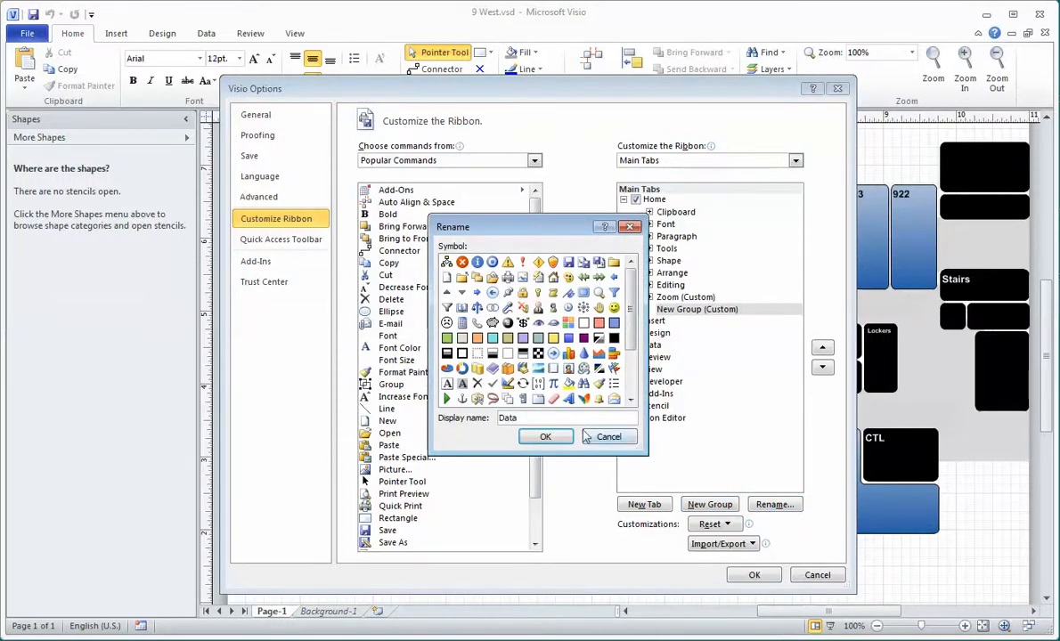
pyautogui.click(546, 437)
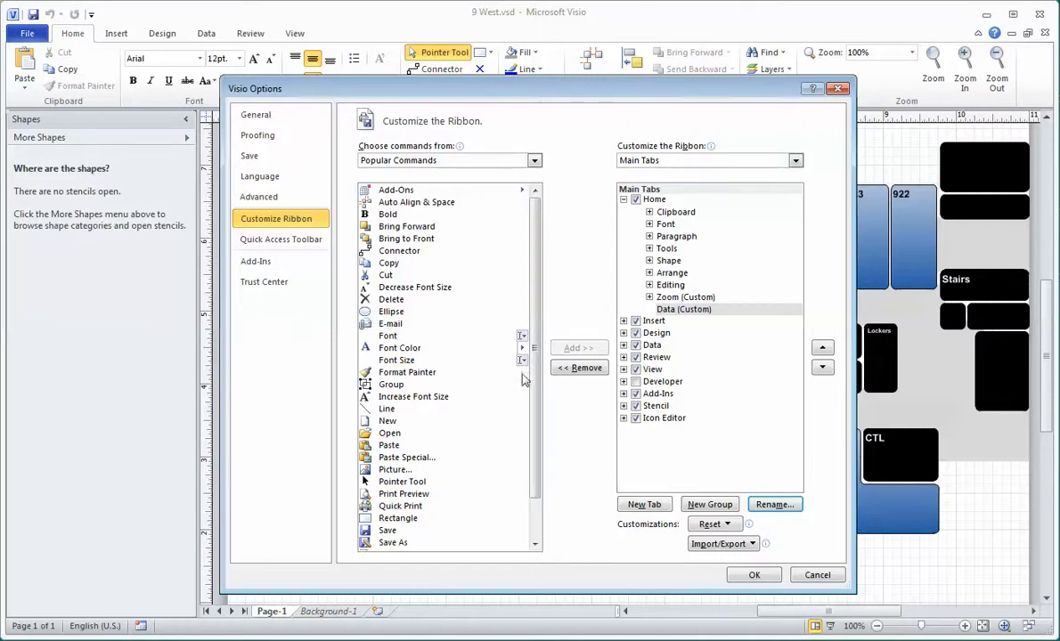
# Step: Add the Switch Windows command from the All Commands list to the custom Data group
pyautogui.click(534, 162)
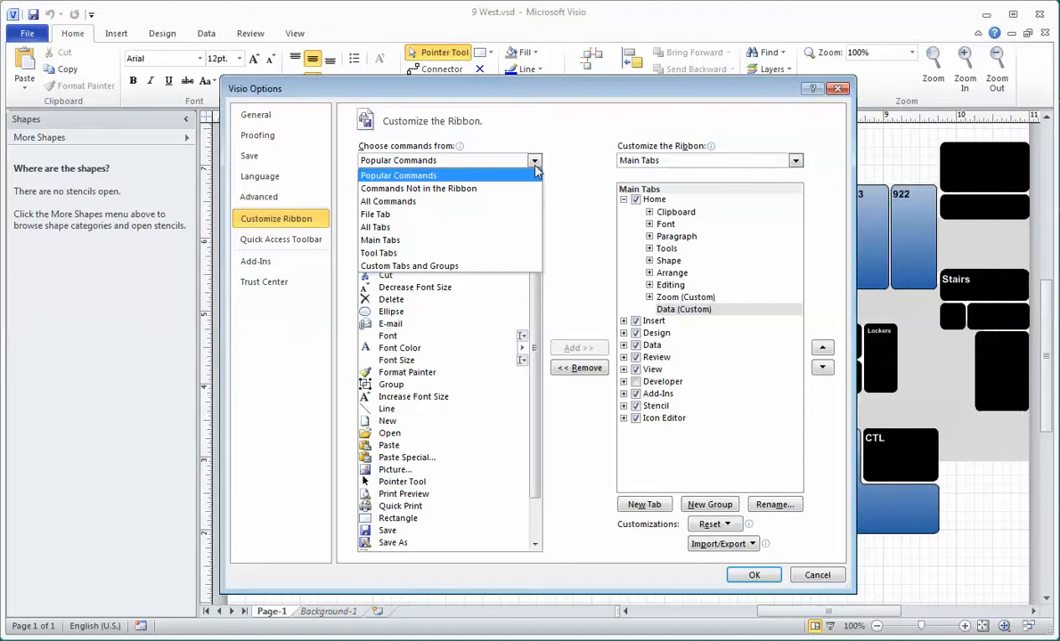
pyautogui.click(417, 203)
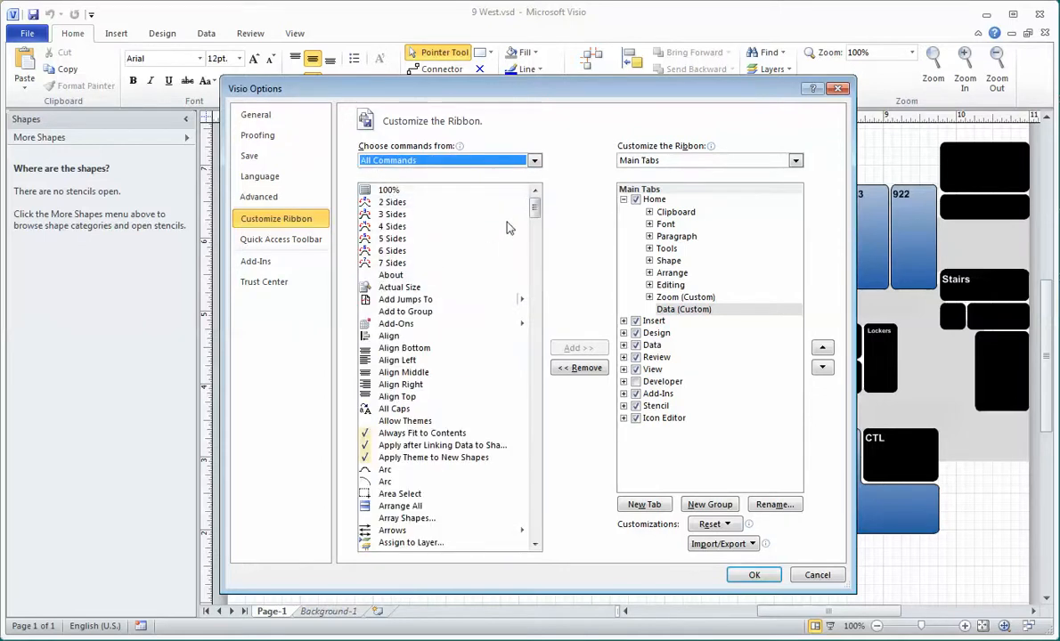
pyautogui.moveTo(534, 210)
pyautogui.mouseDown()
pyautogui.moveTo(537, 337)
pyautogui.moveTo(549, 350)
pyautogui.moveTo(580, 505)
pyautogui.mouseUp()
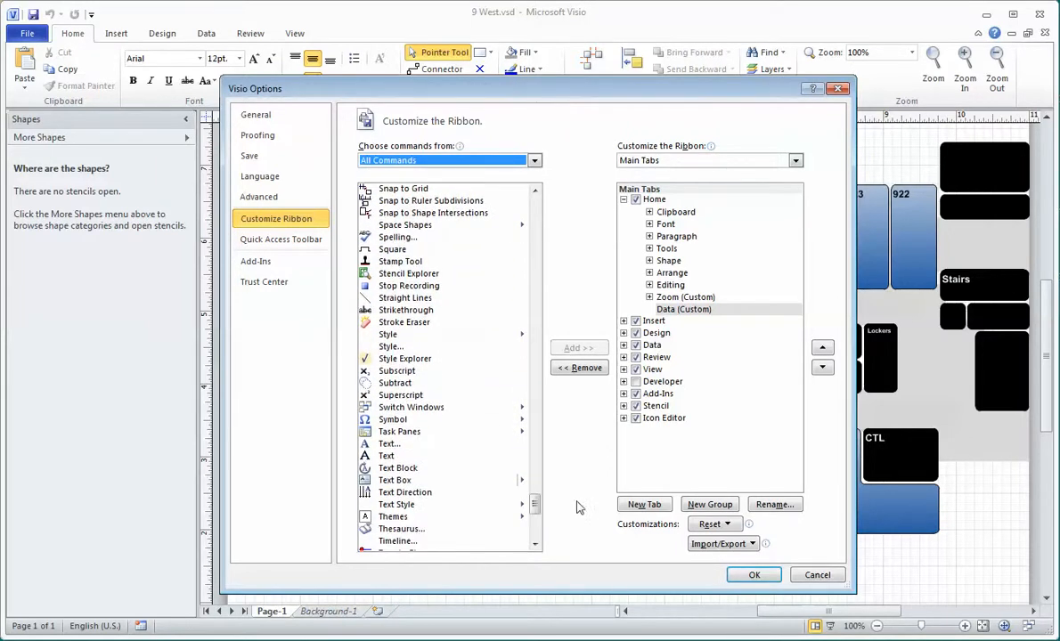
pyautogui.click(398, 407)
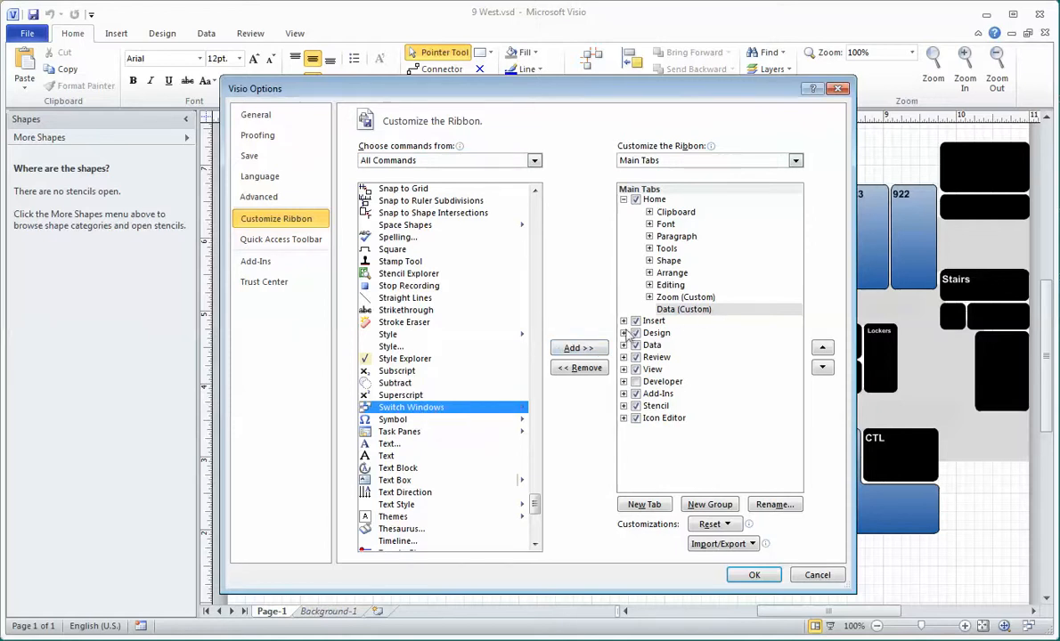
pyautogui.click(579, 348)
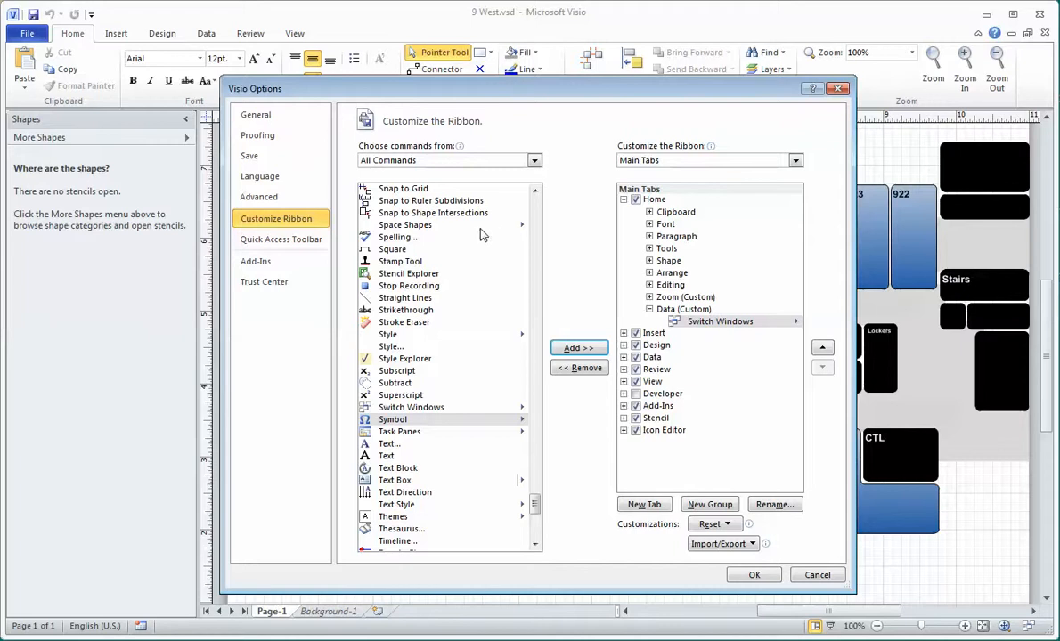
# Step: Add the Shape Reports command to the custom Data group, placed above Switch Windows, and apply the ribbon customization
pyautogui.click(535, 238)
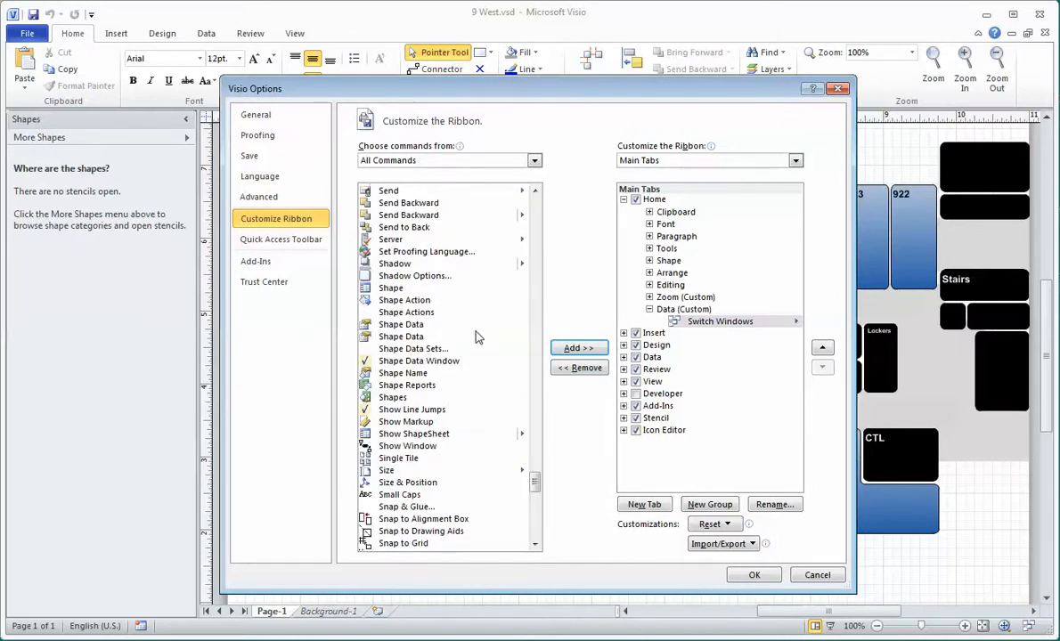
pyautogui.click(430, 392)
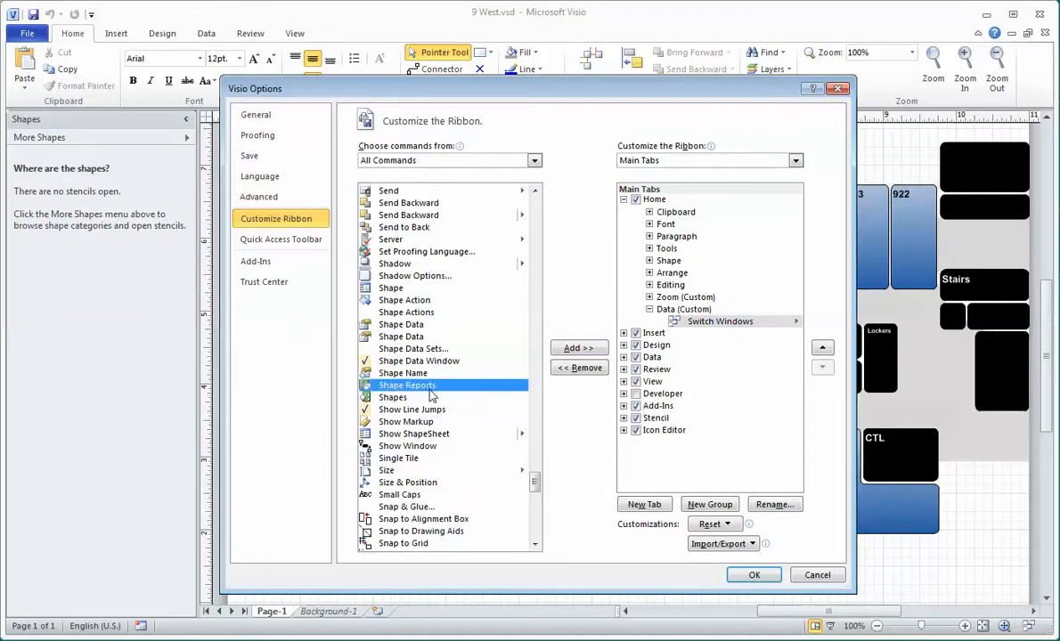
pyautogui.click(578, 348)
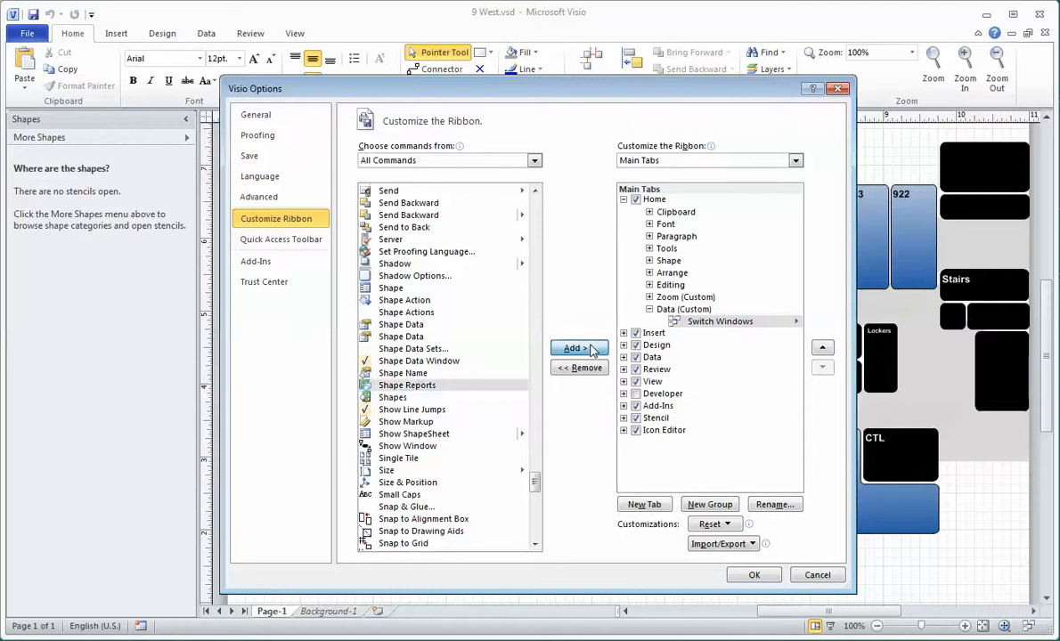
pyautogui.click(823, 352)
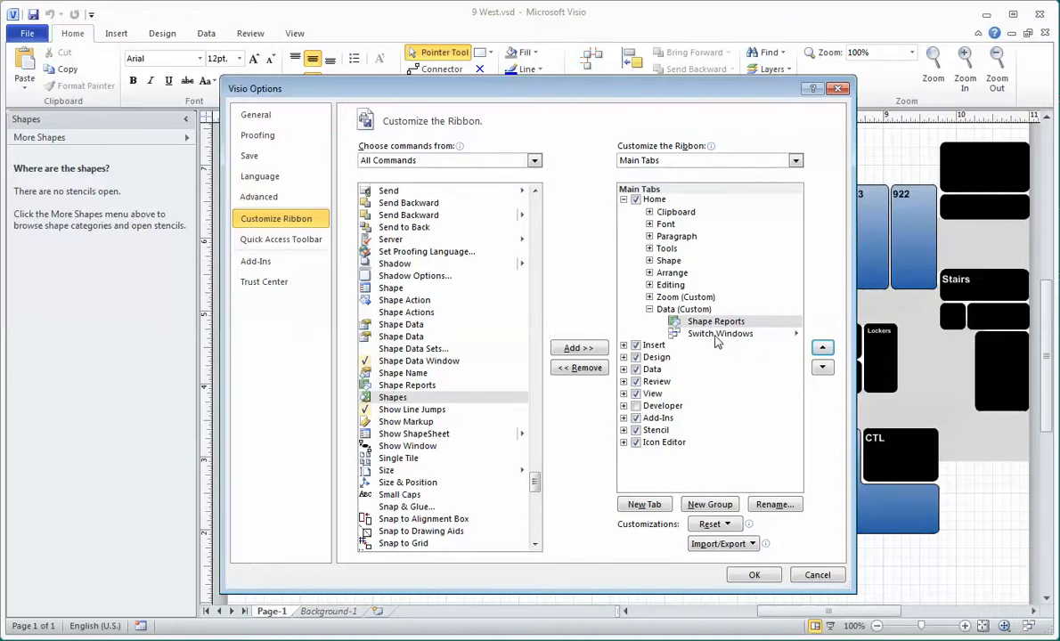
pyautogui.click(755, 575)
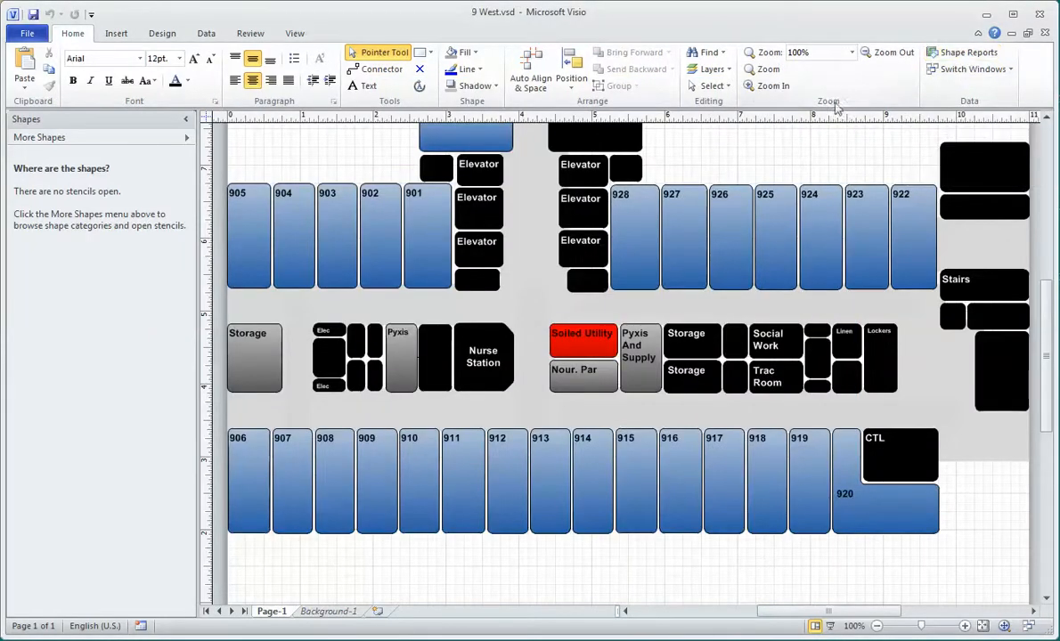
# Step: Check which open drawings Switch Windows offers, staying in the current drawing
pyautogui.click(970, 75)
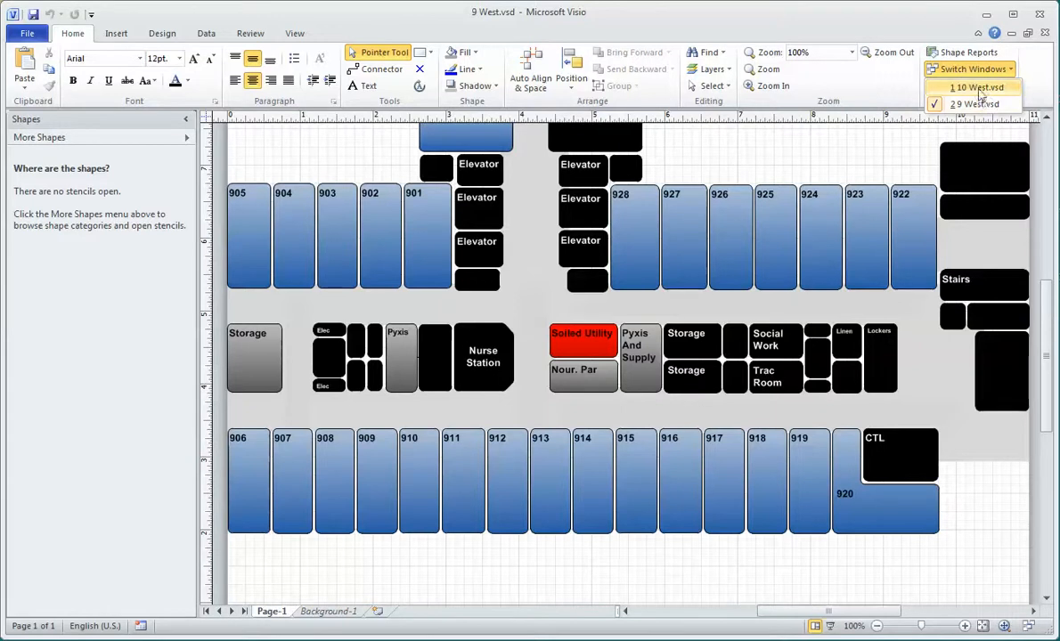
pyautogui.click(809, 157)
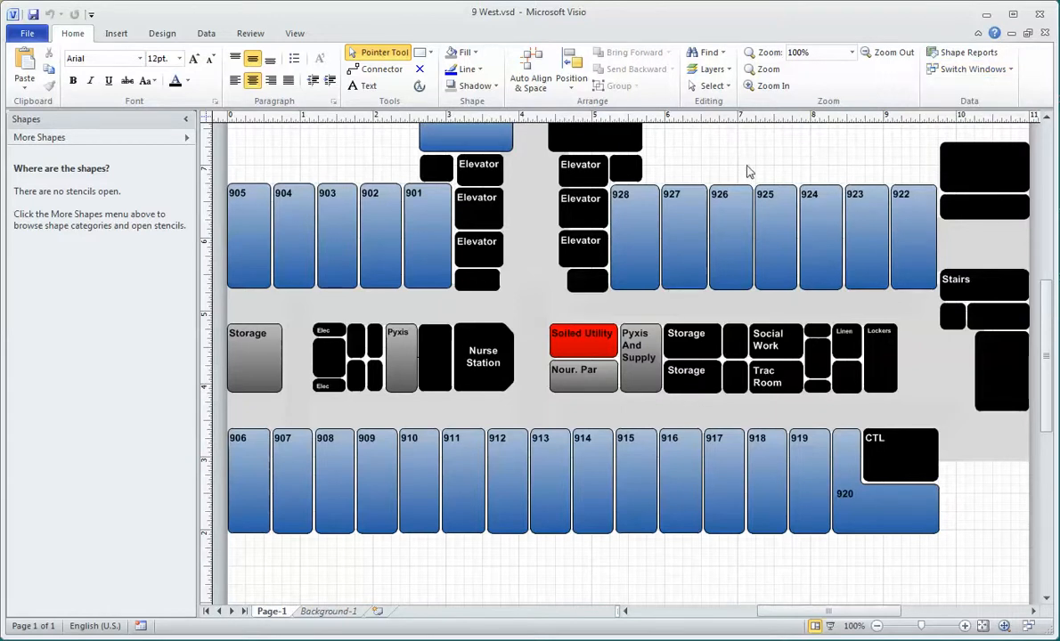
# Step: View the shape data of room 905 and close its Shape Data window
pyautogui.click(241, 203)
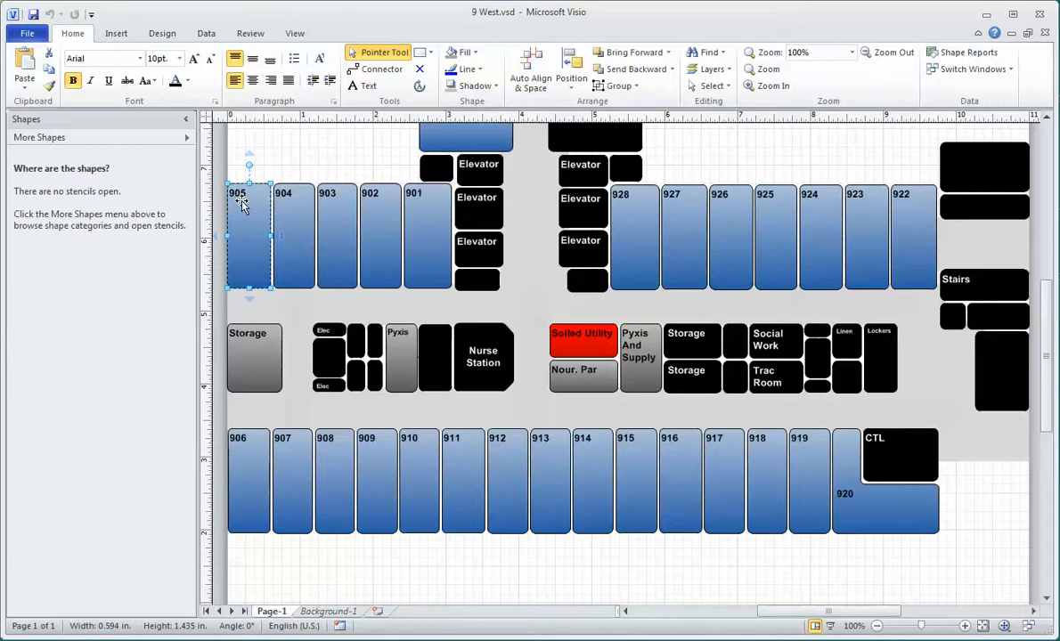
pyautogui.rightClick(240, 203)
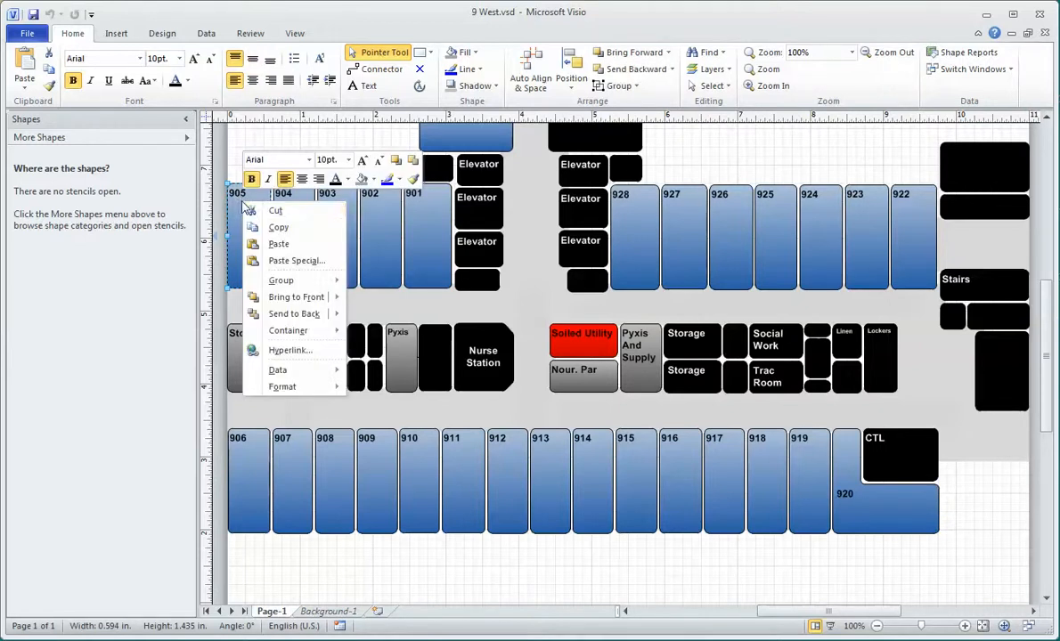
pyautogui.moveTo(285, 370)
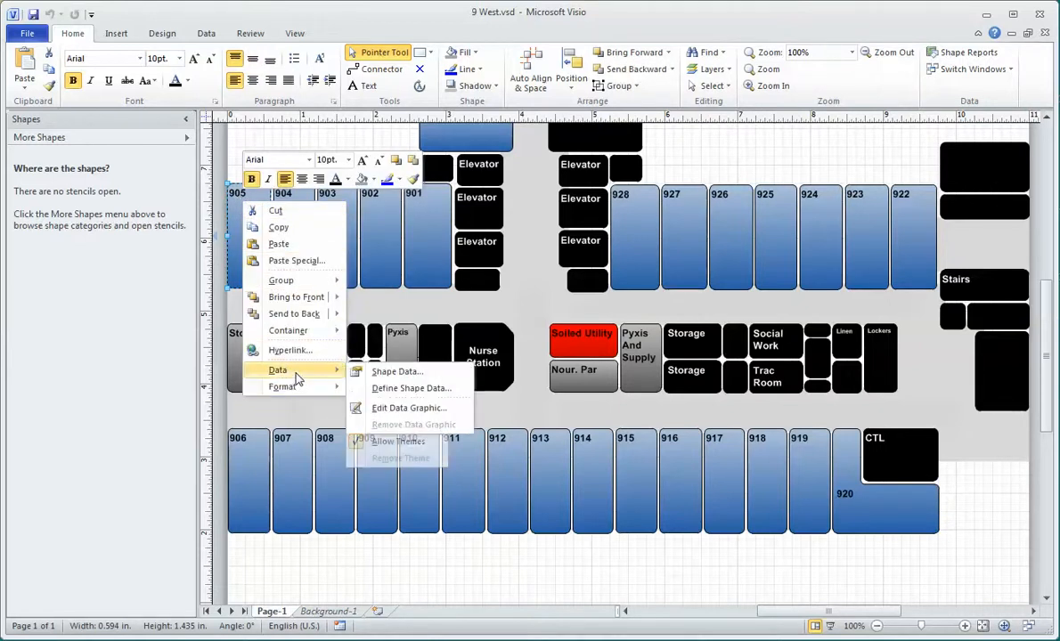
pyautogui.click(396, 371)
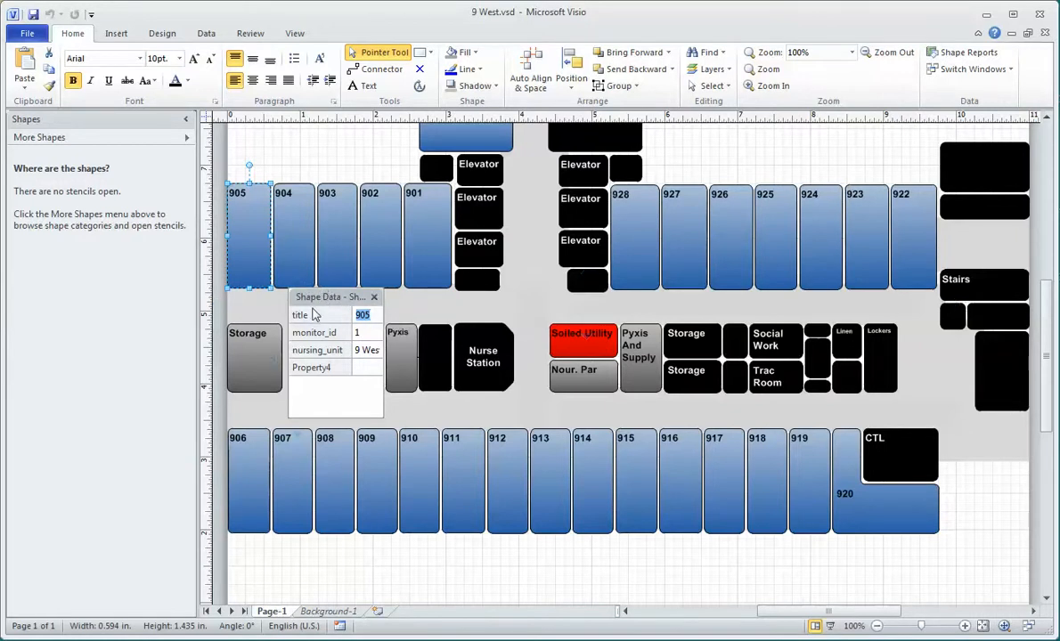
pyautogui.click(373, 296)
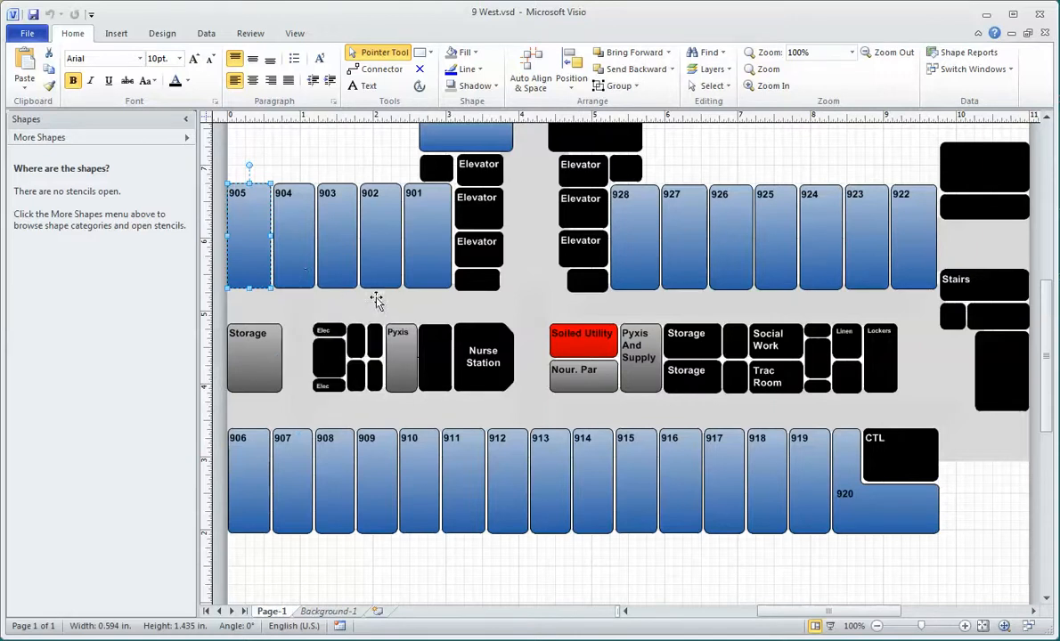
# Step: Show the shape data of room 904 and dock the Shape Data window above the Shapes window
pyautogui.rightClick(297, 226)
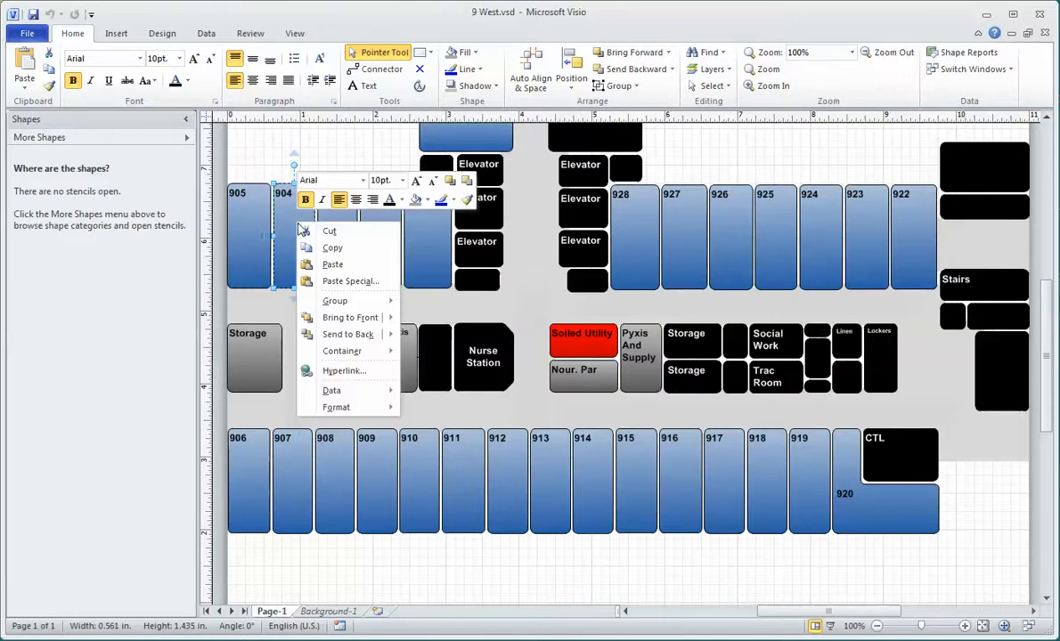
pyautogui.moveTo(351, 394)
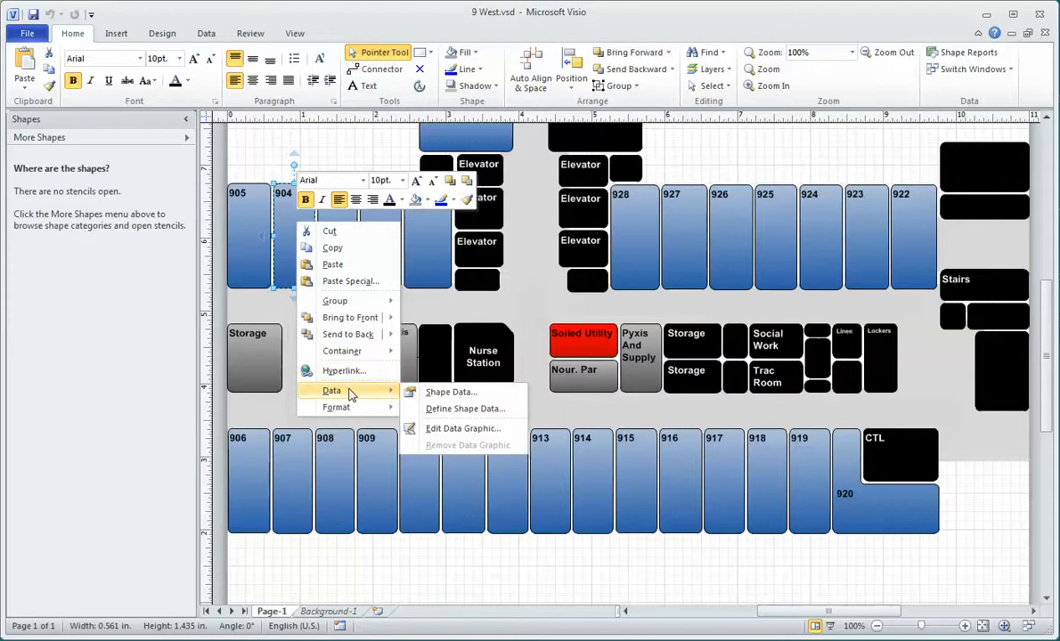
pyautogui.click(454, 392)
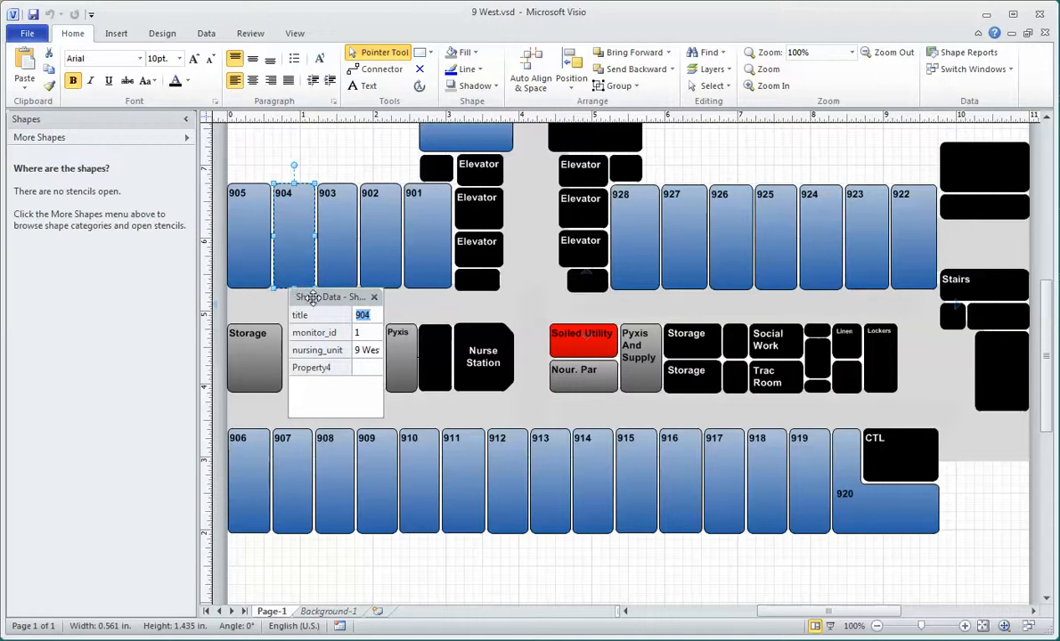
pyautogui.moveTo(292, 287); pyautogui.dragTo(111, 173)
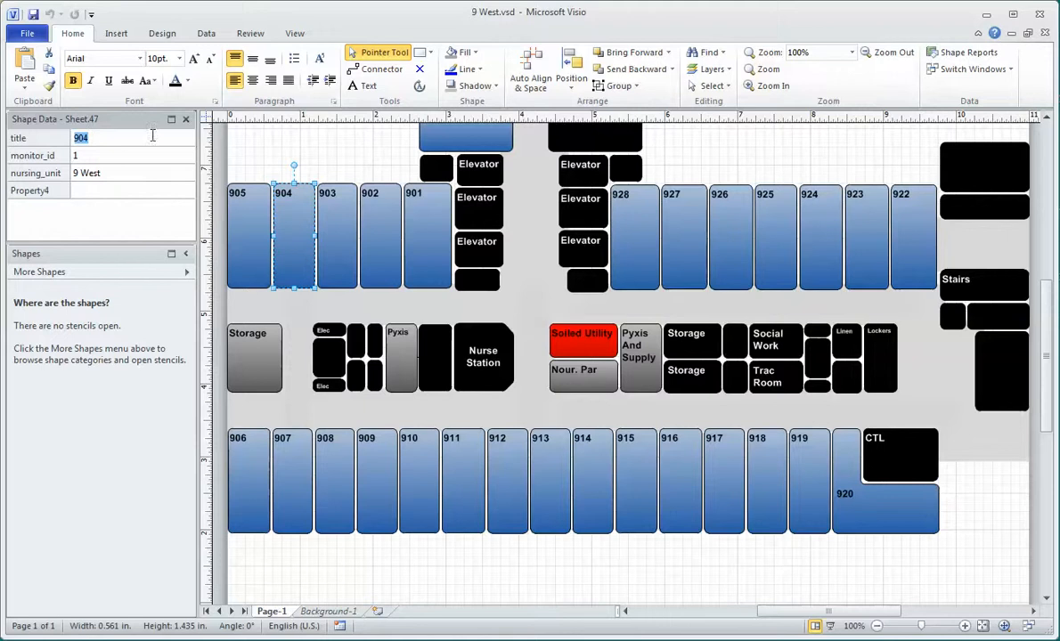
# Step: Examine the shape data of rooms 905, 904, 903, 902 and 901 one after another
pyautogui.click(248, 230)
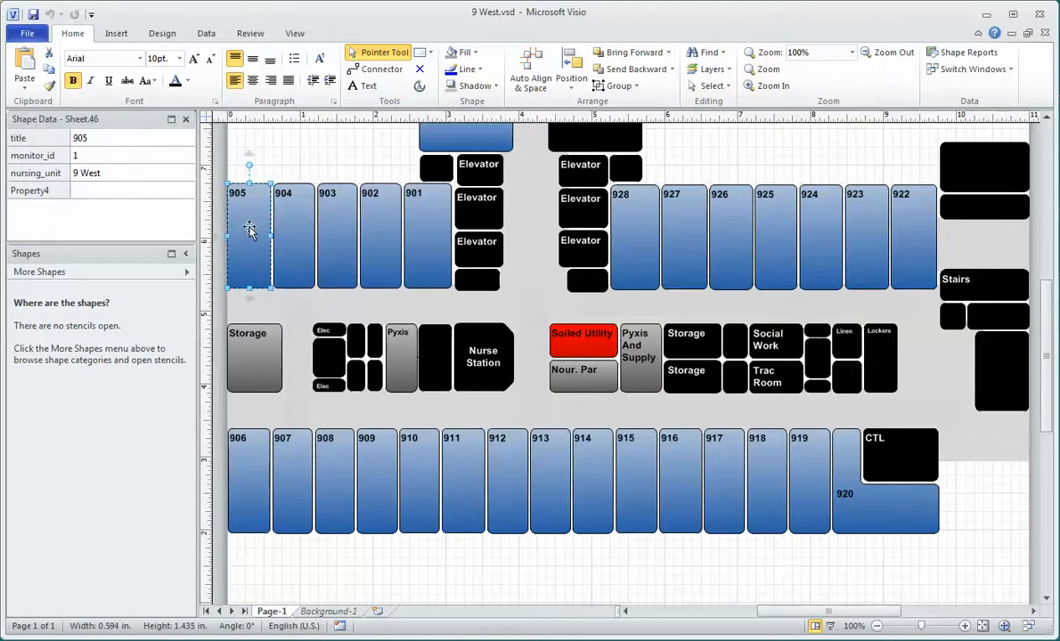
pyautogui.click(297, 236)
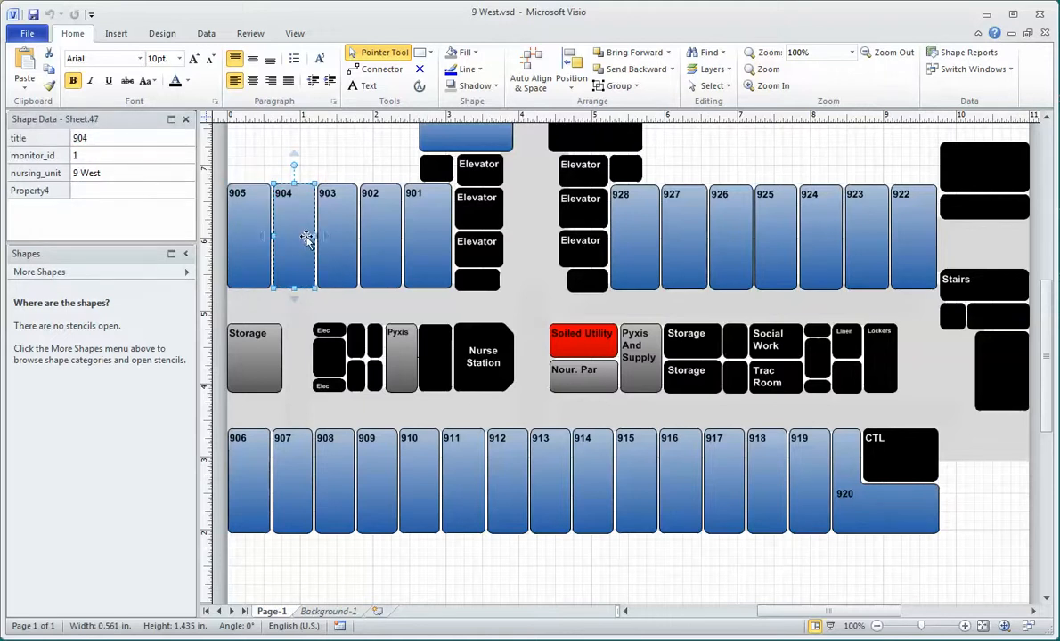
pyautogui.click(338, 240)
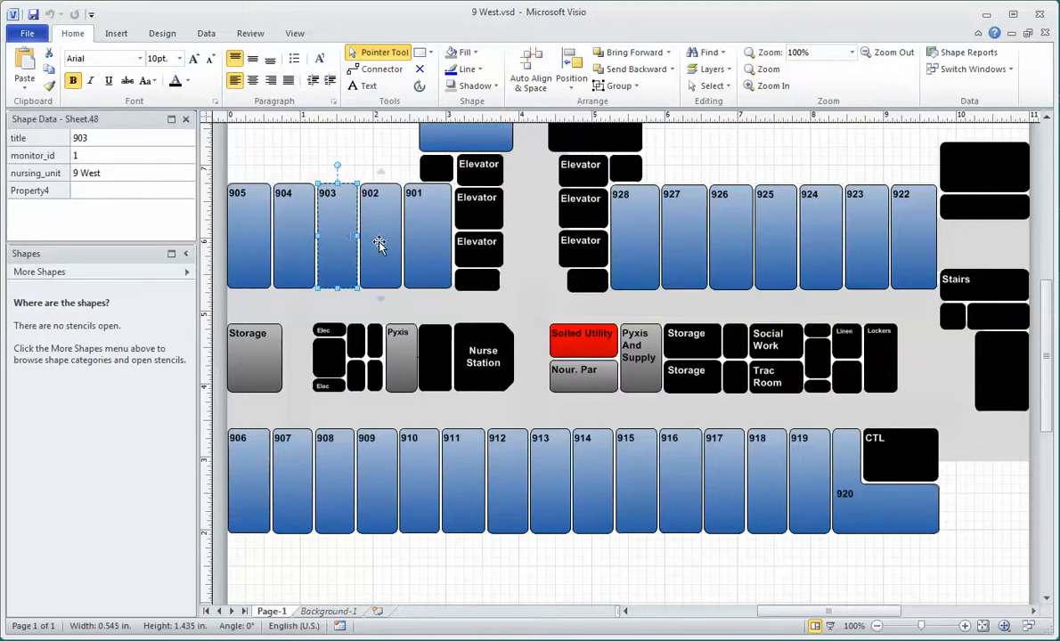
pyautogui.click(381, 244)
pyautogui.click(424, 249)
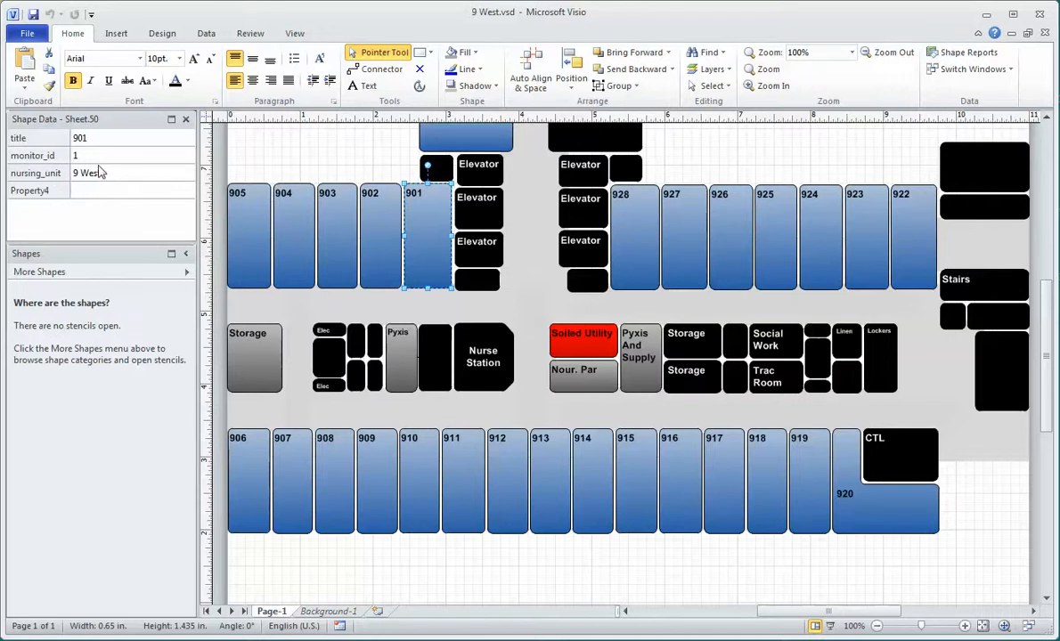
# Step: Examine the shape data of the hallway areas around the storage rooms and nurse station
pyautogui.click(327, 304)
pyautogui.click(351, 316)
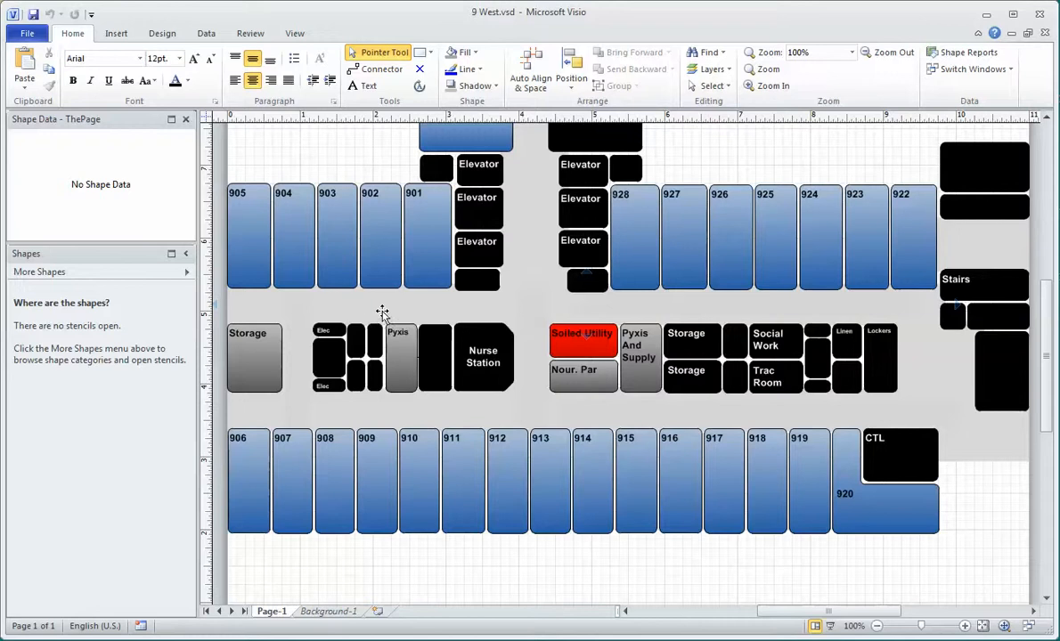
pyautogui.click(383, 312)
pyautogui.click(407, 318)
pyautogui.click(383, 410)
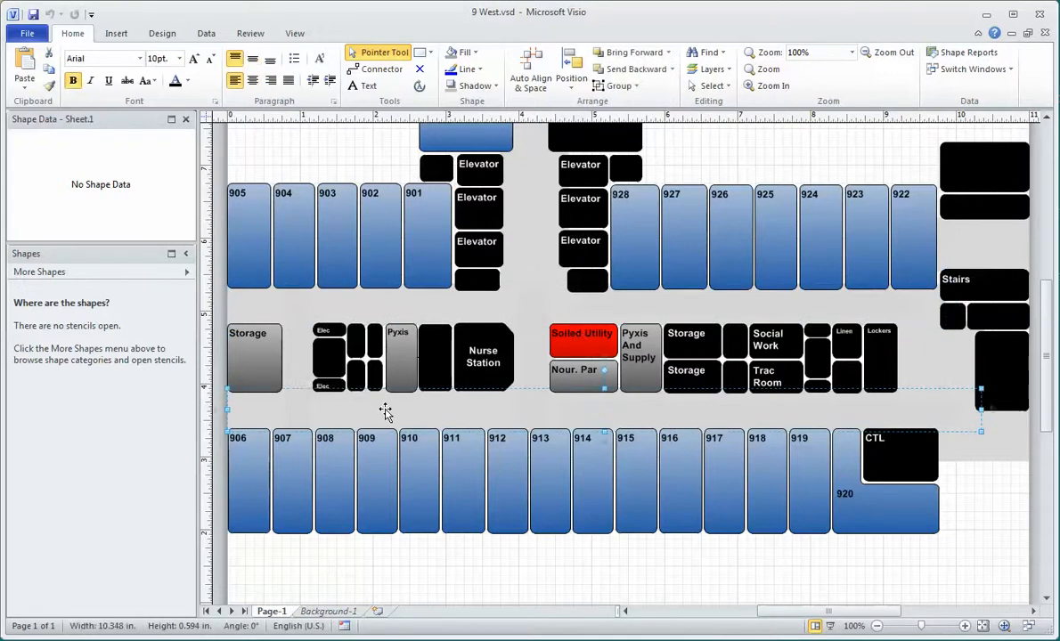
pyautogui.click(299, 354)
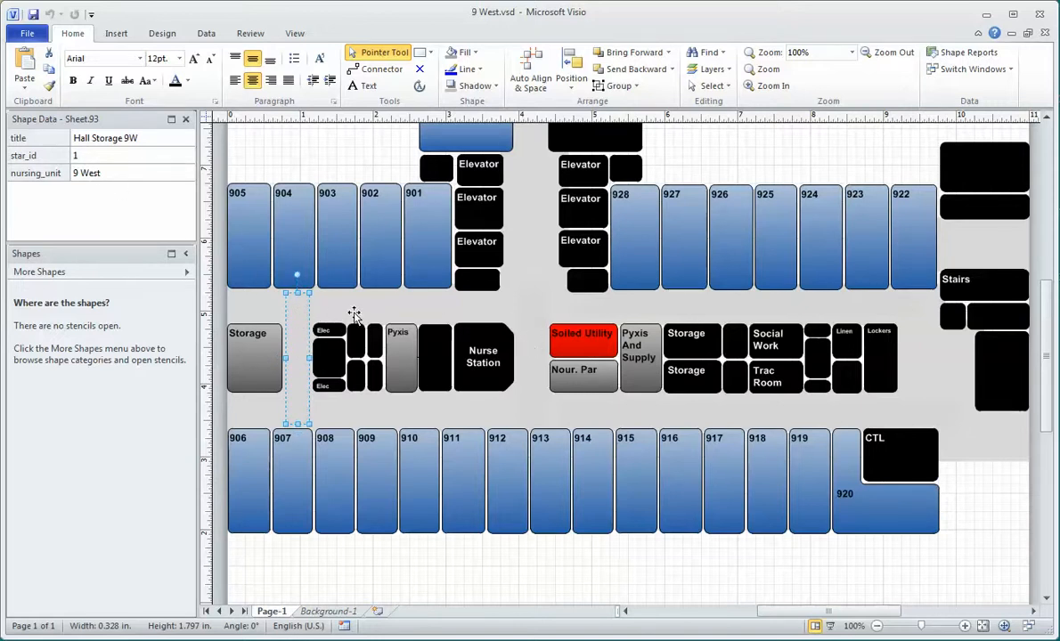
pyautogui.click(330, 292)
pyautogui.click(391, 411)
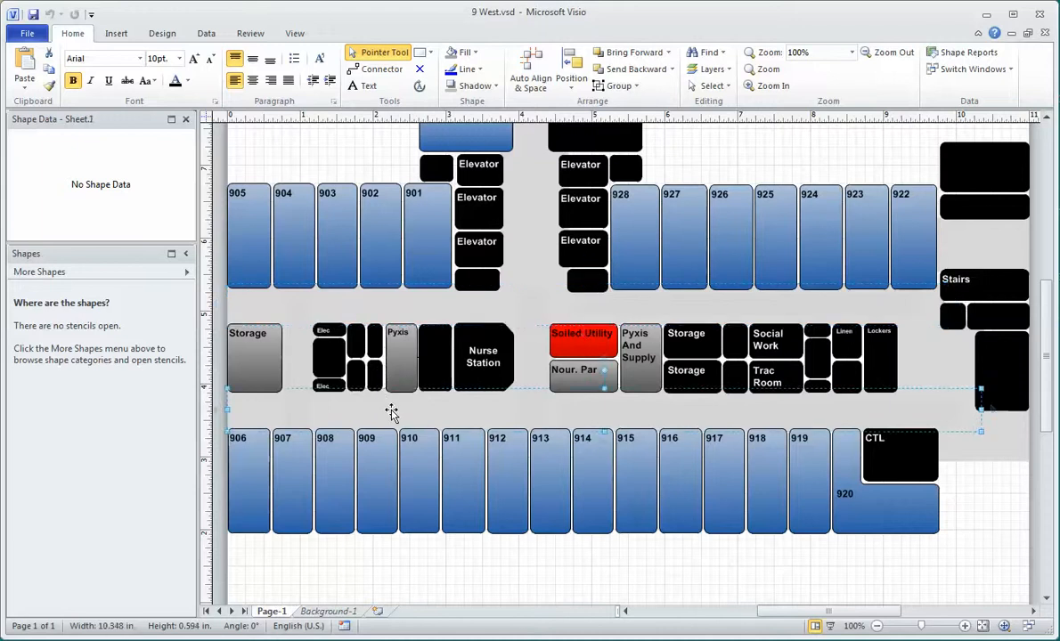
# Step: Examine the shape data of the hall storage area beside the Storage room and of the surrounding hallway, then clear the selection
pyautogui.click(299, 354)
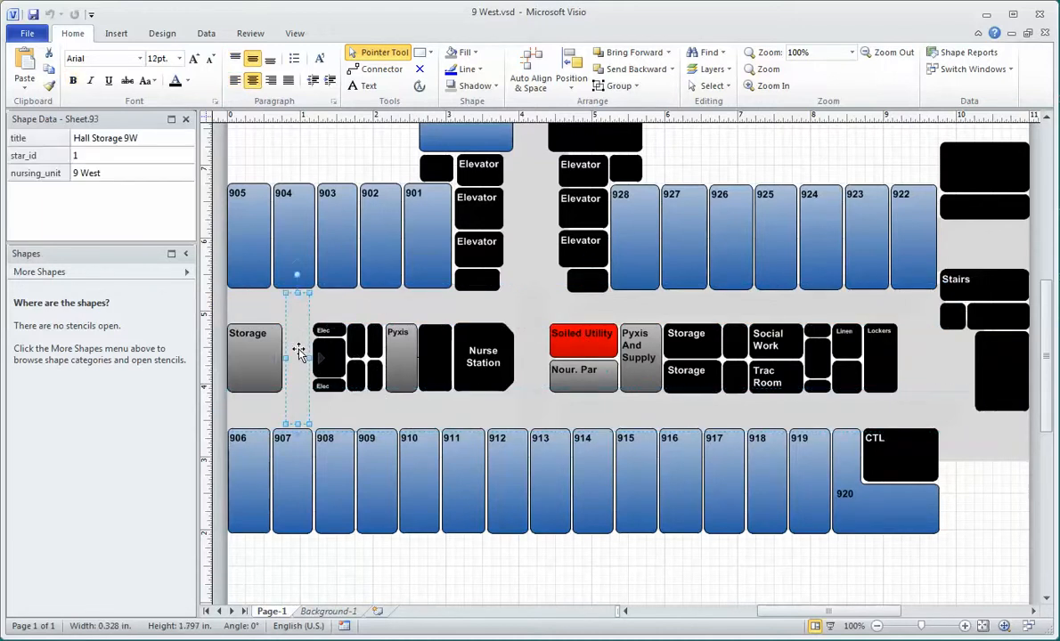
pyautogui.click(326, 294)
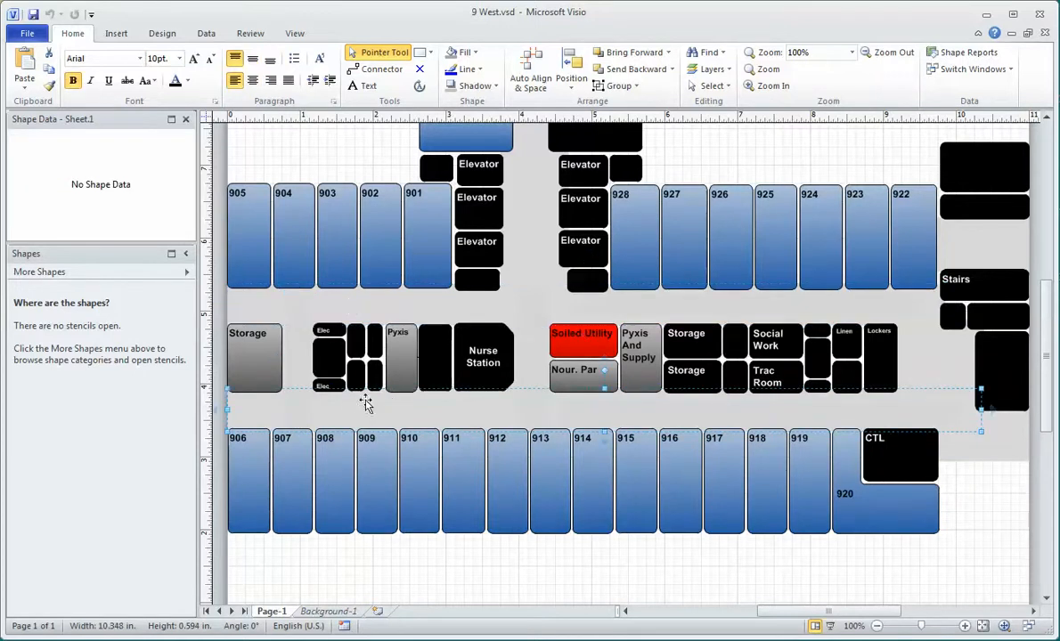
pyautogui.click(301, 348)
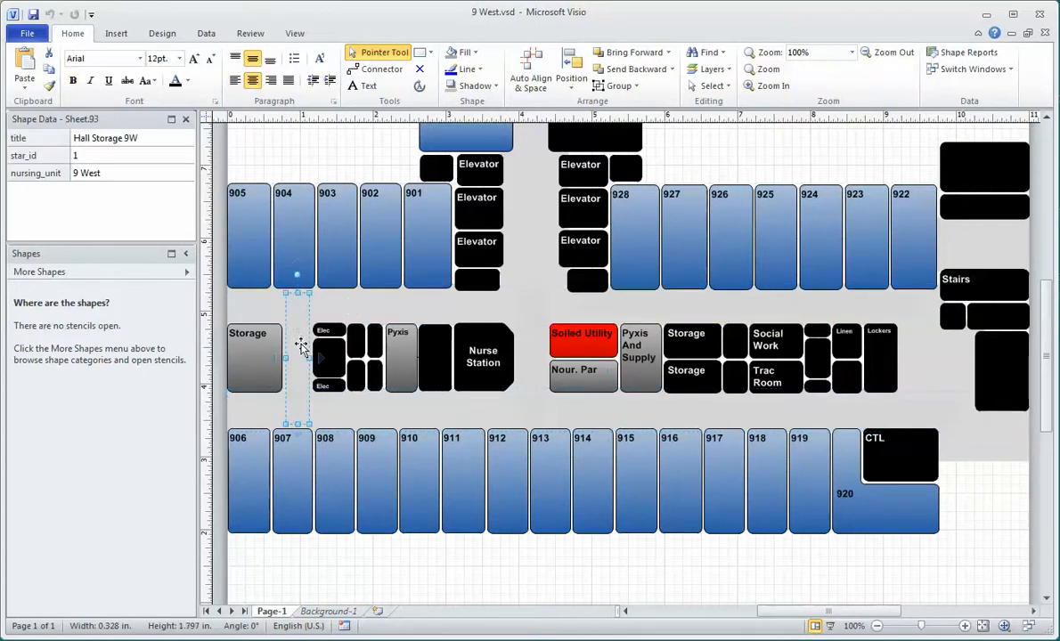
pyautogui.click(300, 149)
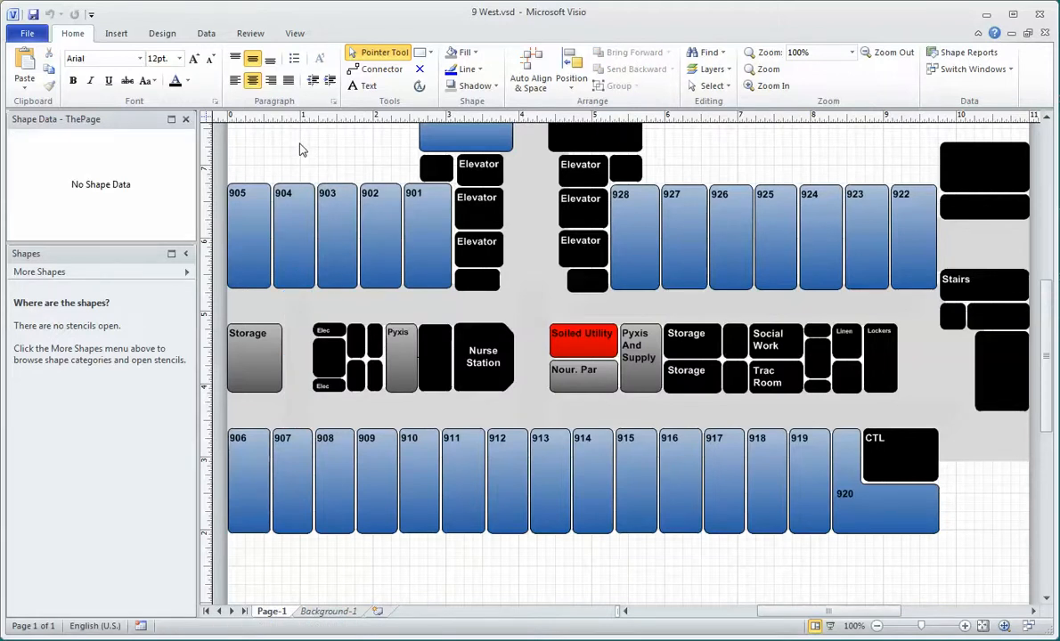
# Step: Switch to the 10 West.vsd drawing window
pyautogui.click(711, 55)
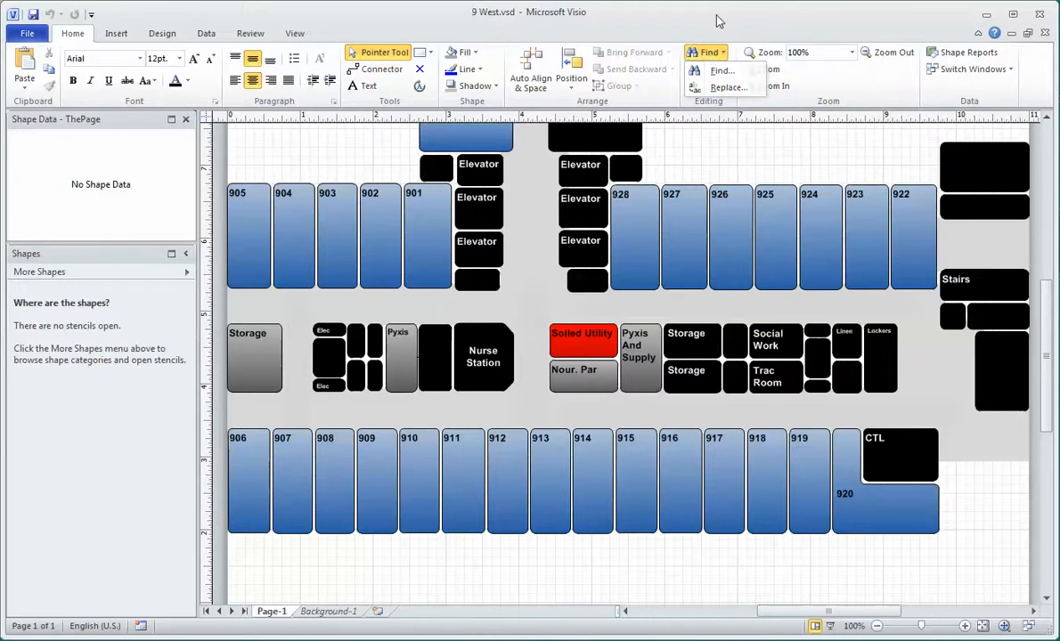
pyautogui.click(718, 18)
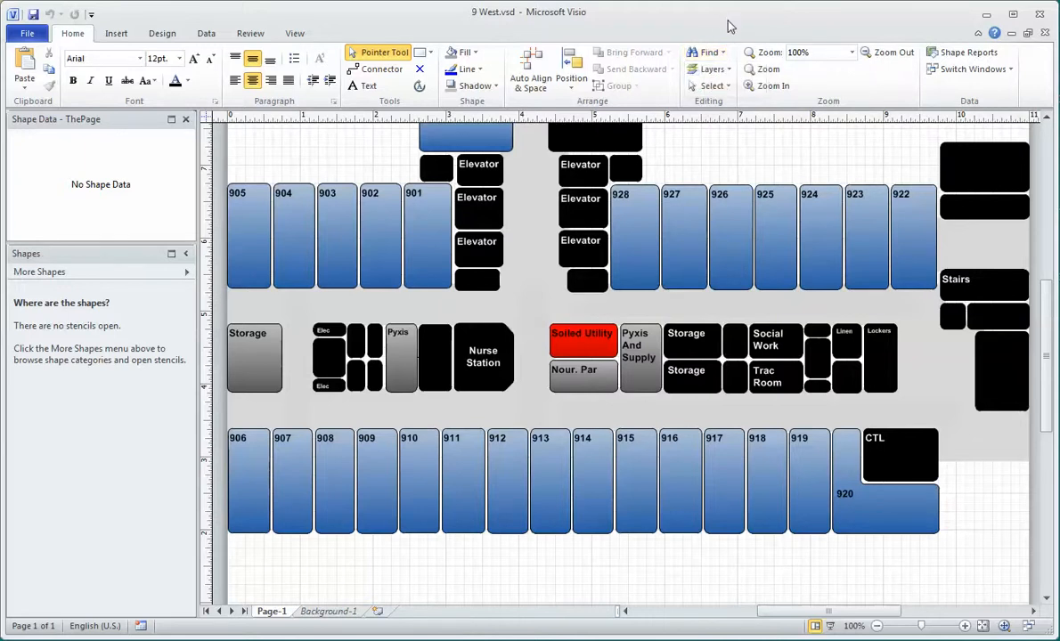
pyautogui.click(970, 72)
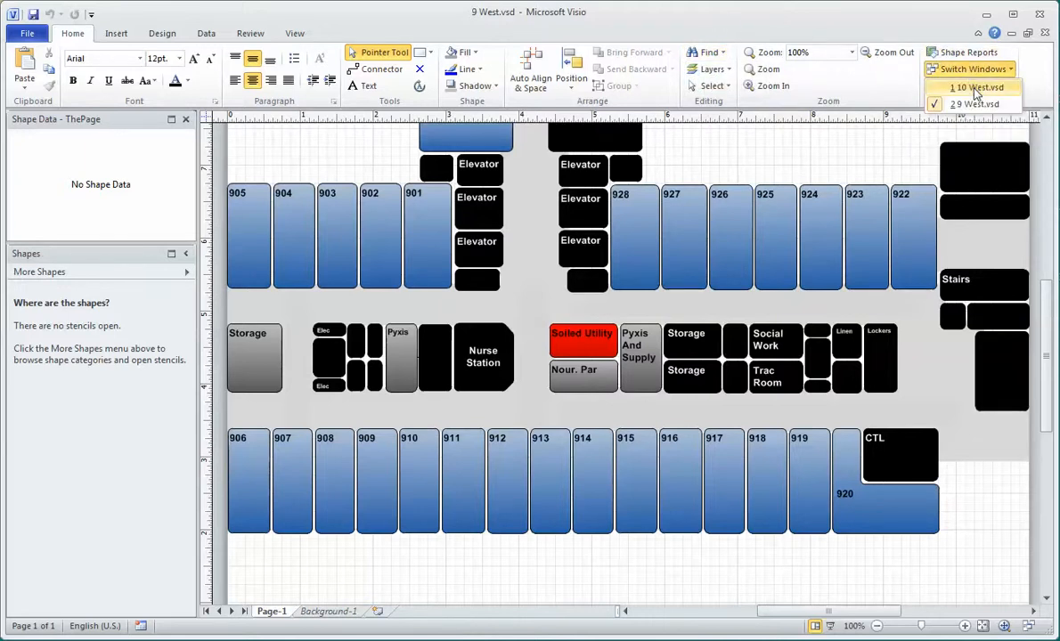
pyautogui.click(975, 89)
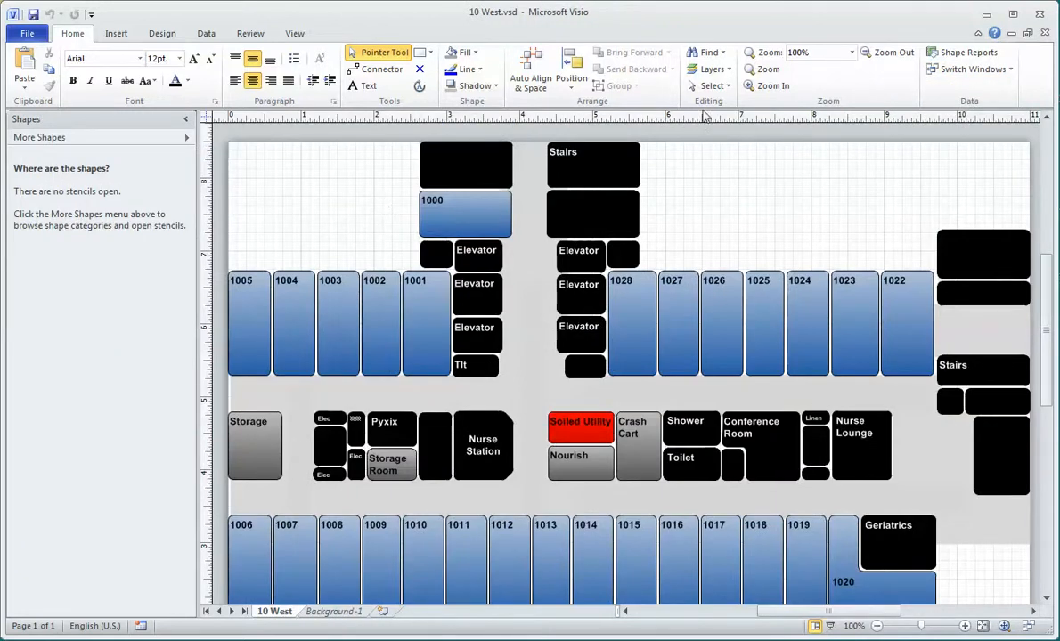
# Step: Search the current page's shape text and shape data for 98660 and close the search dialog
pyautogui.click(710, 55)
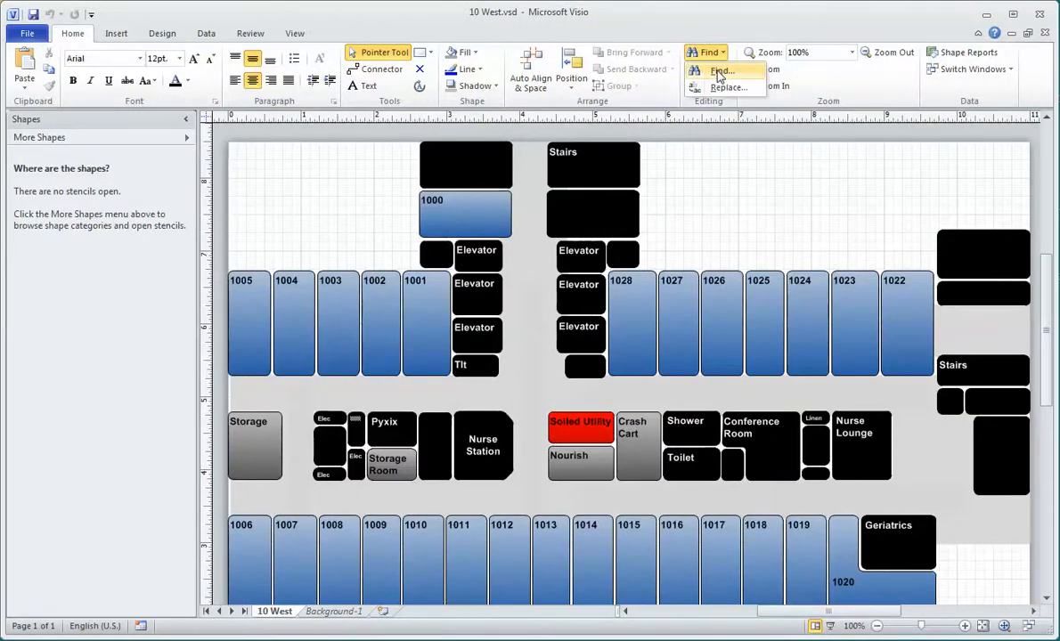
pyautogui.click(721, 71)
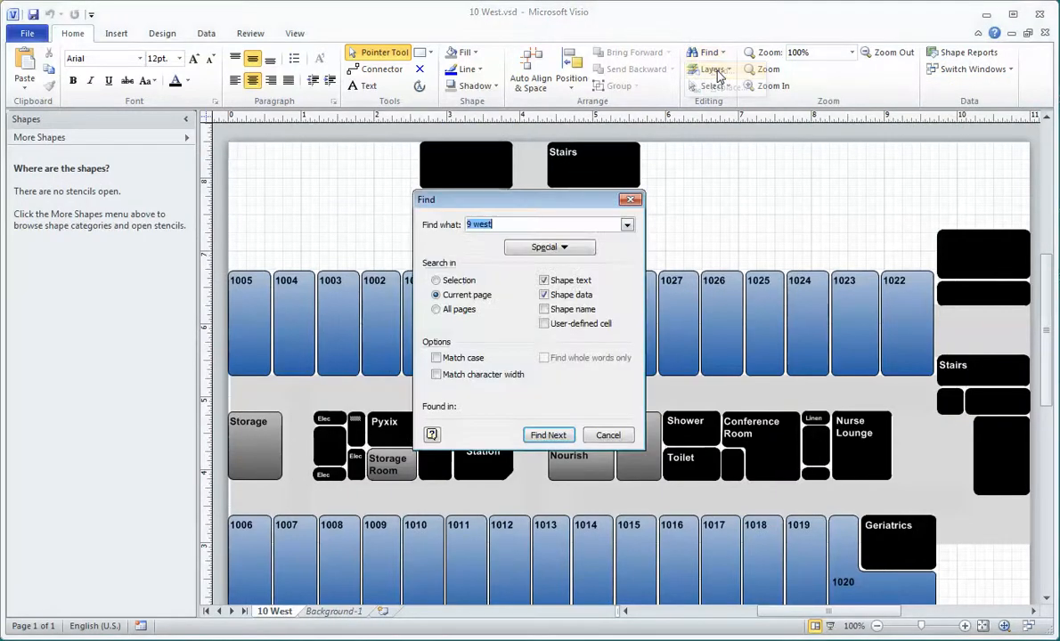
pyautogui.click(544, 296)
pyautogui.click(544, 297)
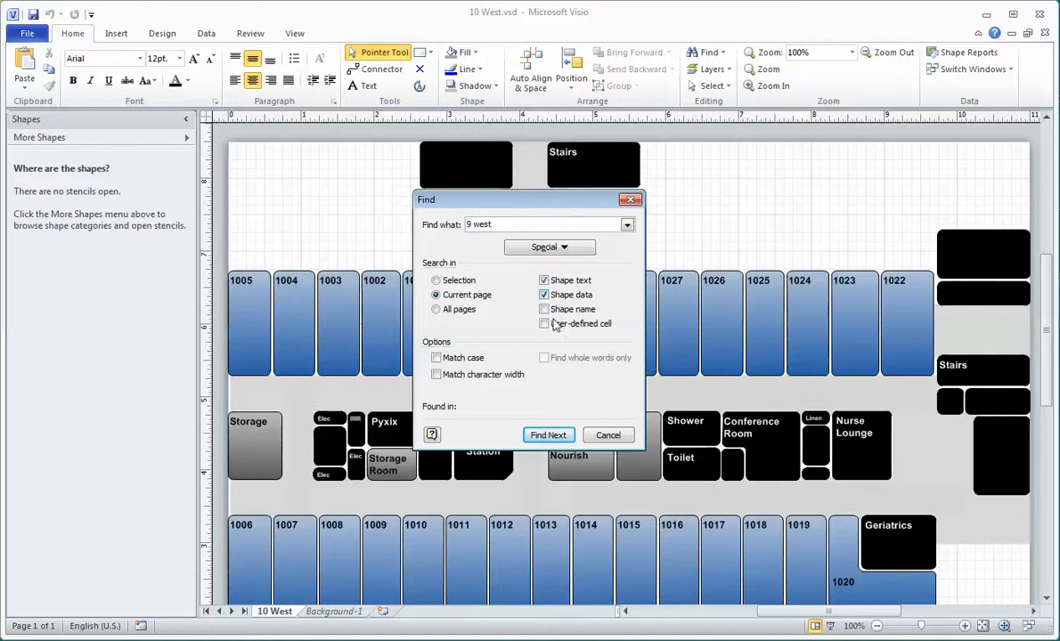
pyautogui.tripleClick(518, 225)
pyautogui.write('98')
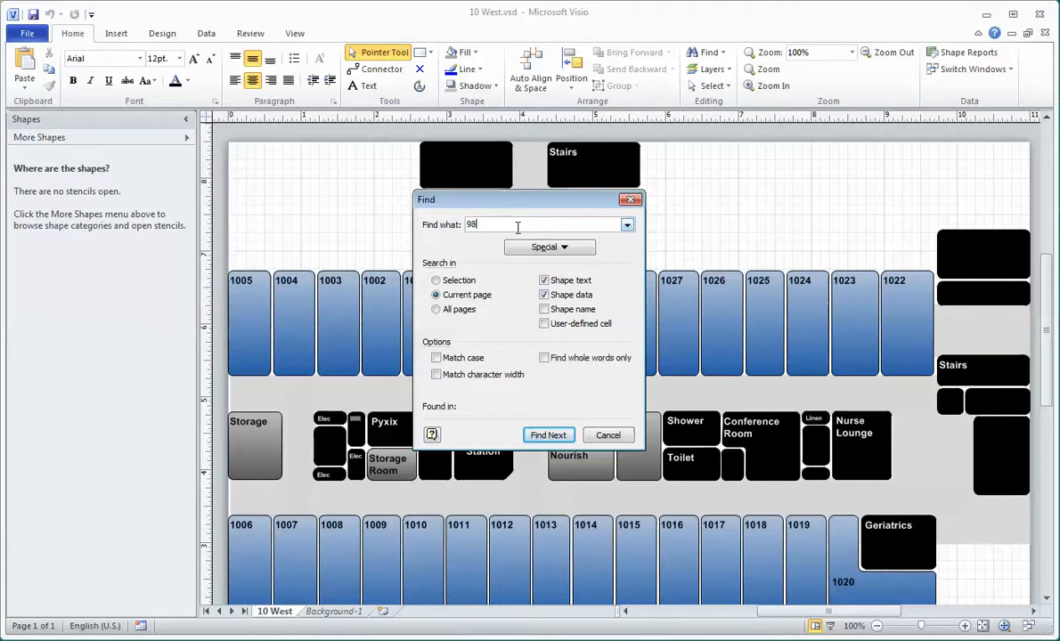
pyautogui.write('660')
pyautogui.click(548, 434)
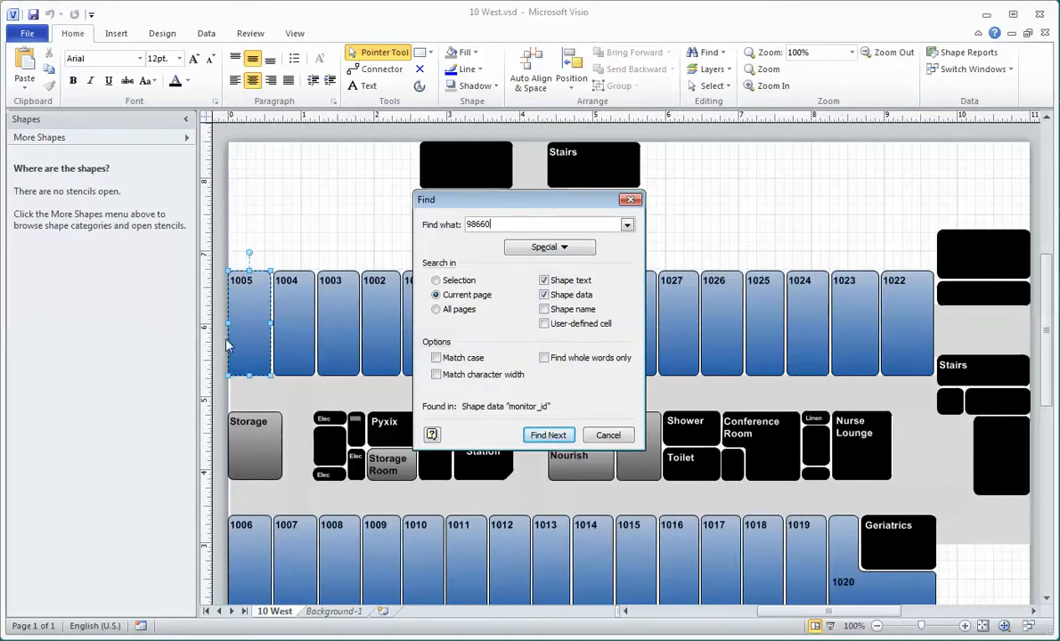
pyautogui.click(609, 435)
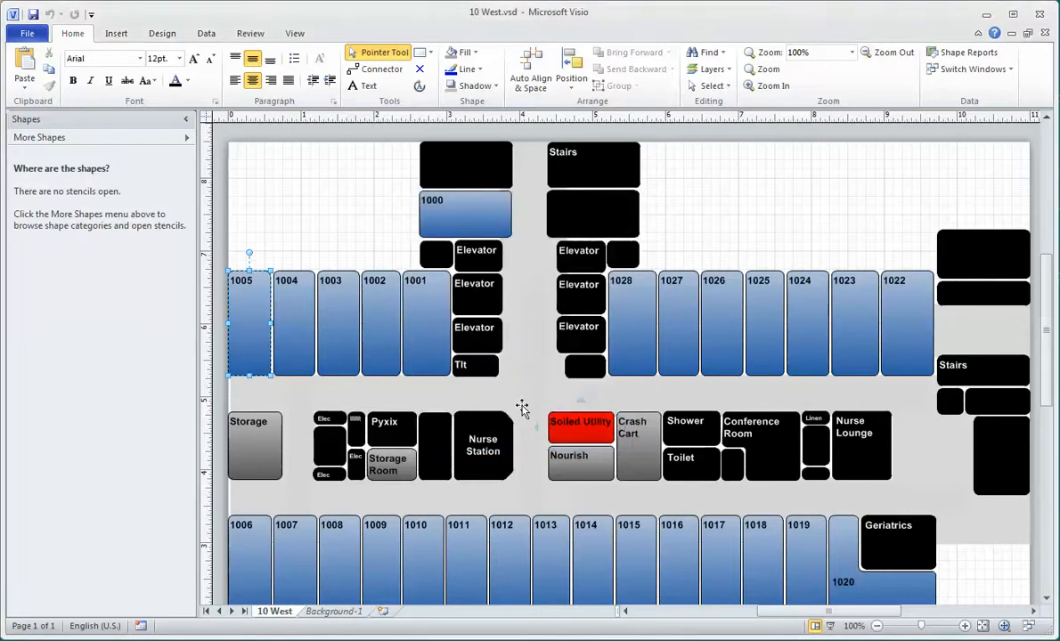
# Step: Show the shape data of room 1005 and dock the Shape Data window above the Shapes window
pyautogui.rightClick(252, 313)
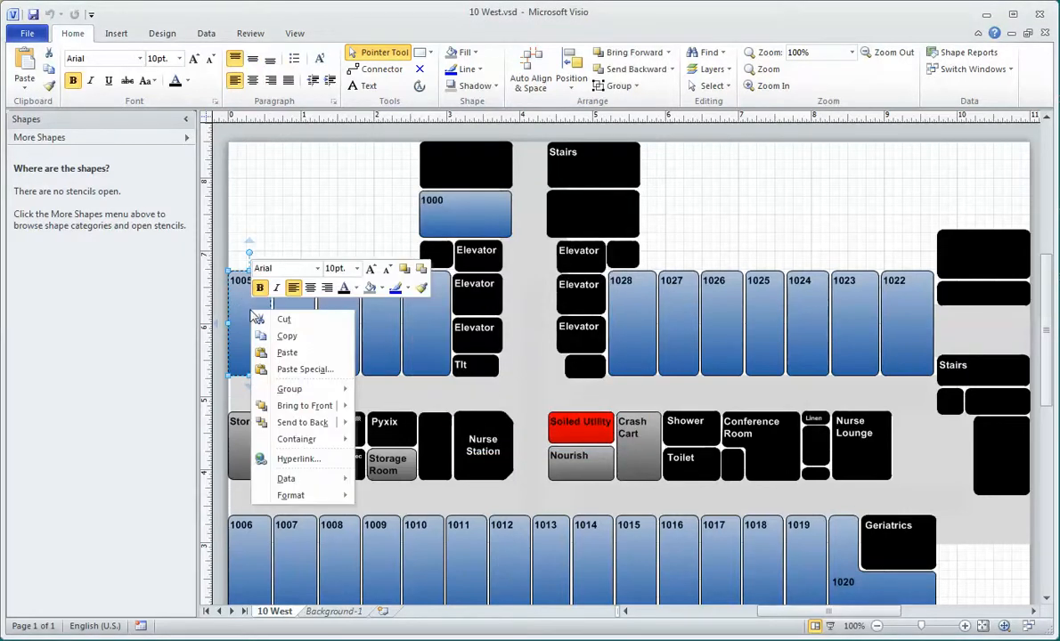
pyautogui.moveTo(311, 491)
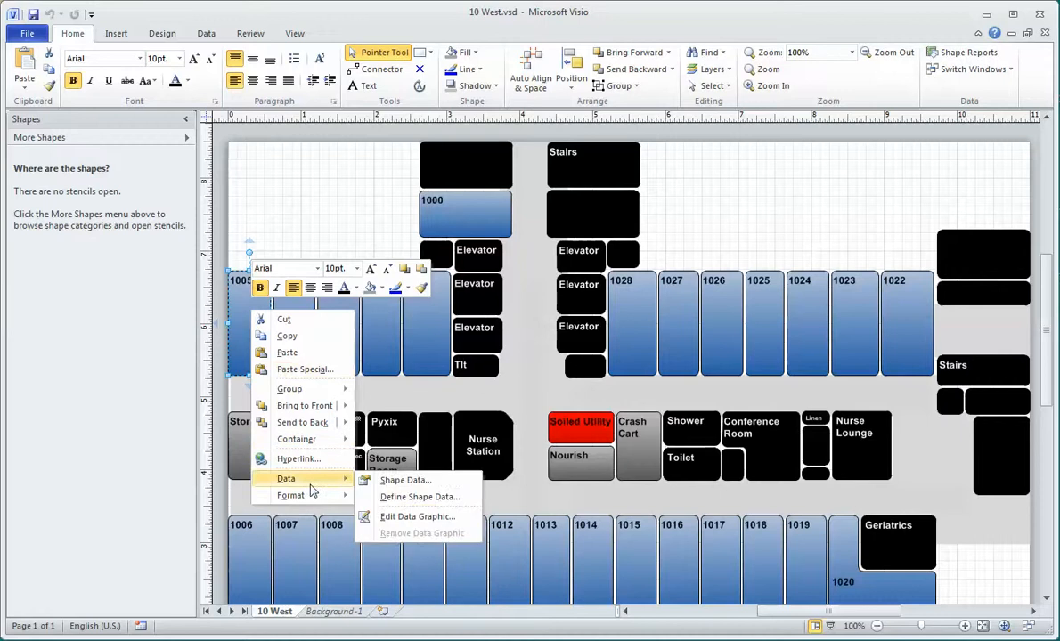
pyautogui.click(397, 480)
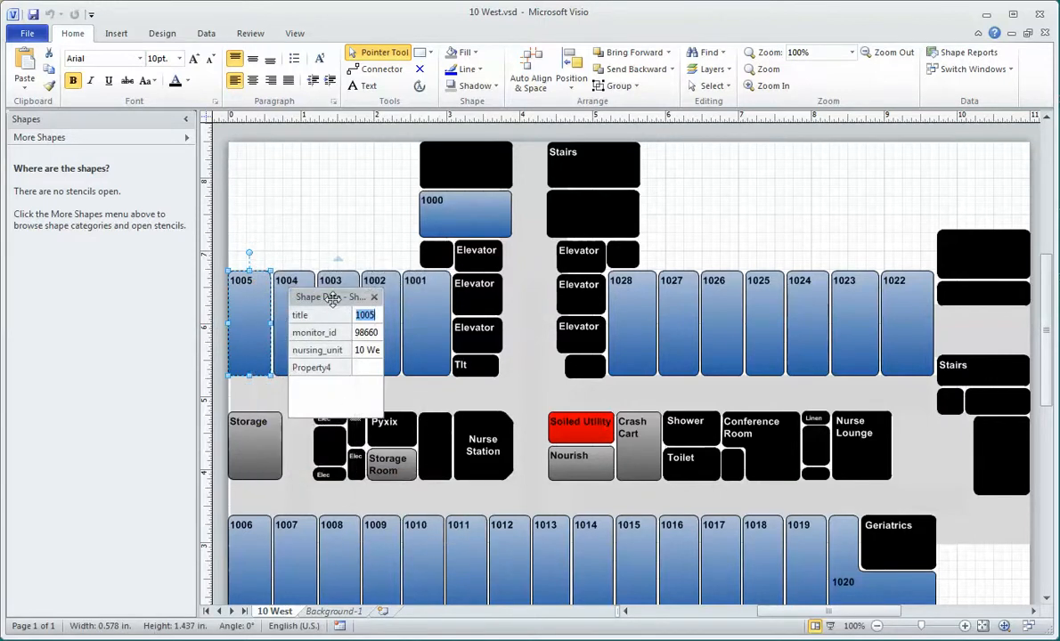
pyautogui.moveTo(332, 299); pyautogui.dragTo(115, 137)
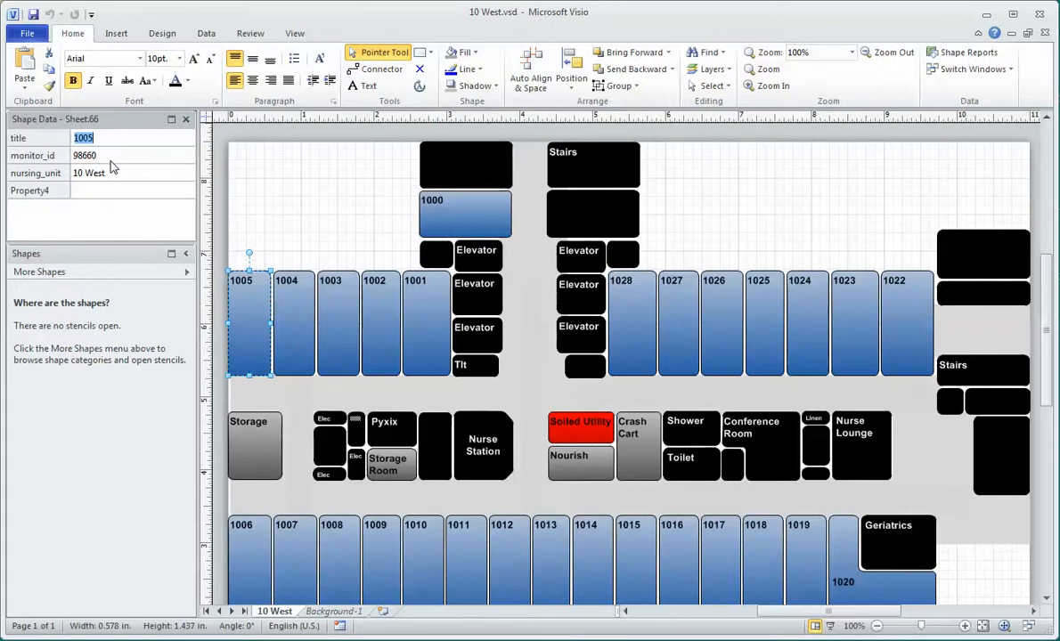
# Step: Examine the shape data of rooms 1004, 1003 and 1002 and of the hall storage area beside the Storage room
pyautogui.click(287, 315)
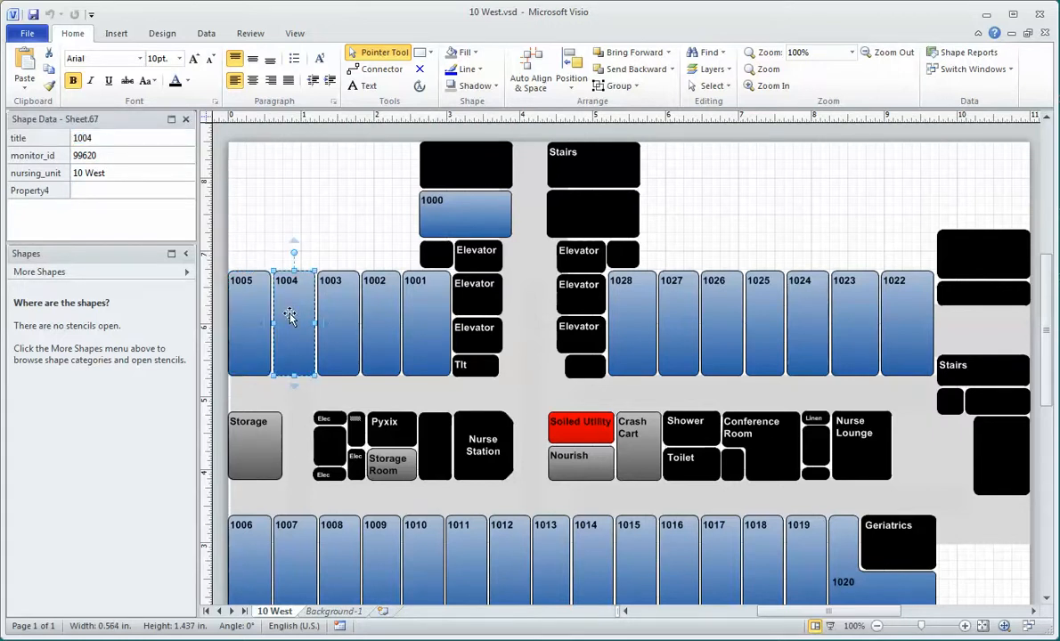
pyautogui.click(339, 322)
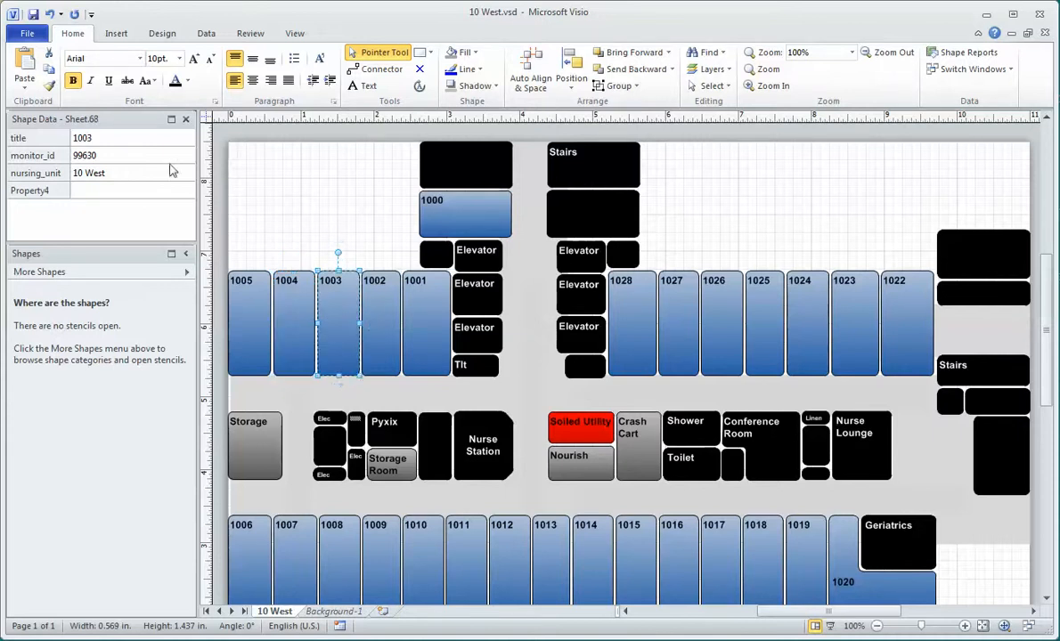
pyautogui.click(382, 320)
pyautogui.click(298, 441)
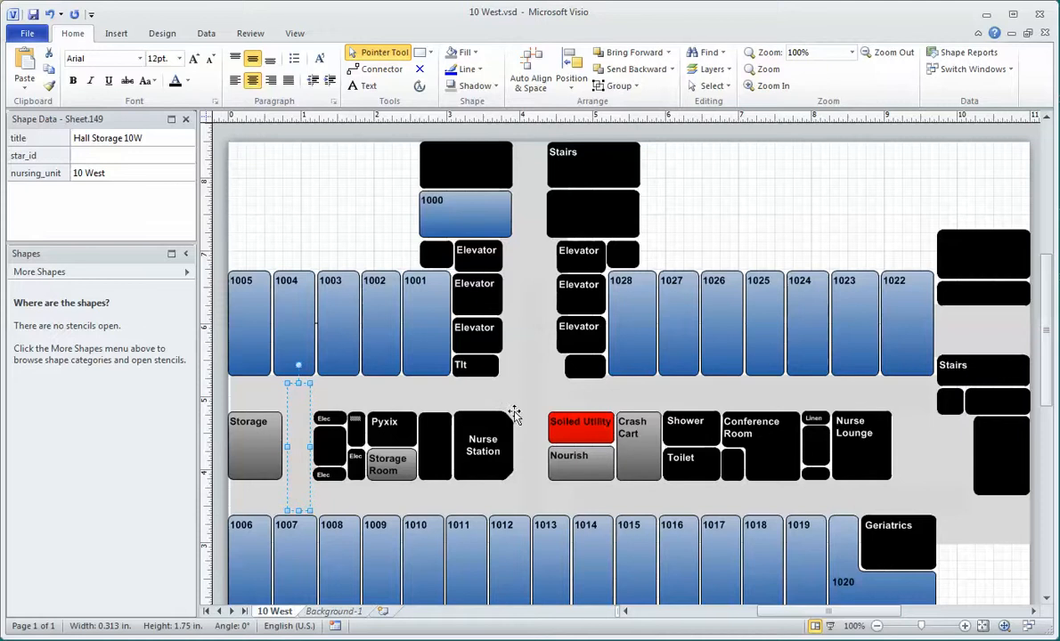
# Step: Return to the 9 West.vsd drawing and examine the shape data of the hall storage area and rooms 905, 904 and 903
pyautogui.click(979, 72)
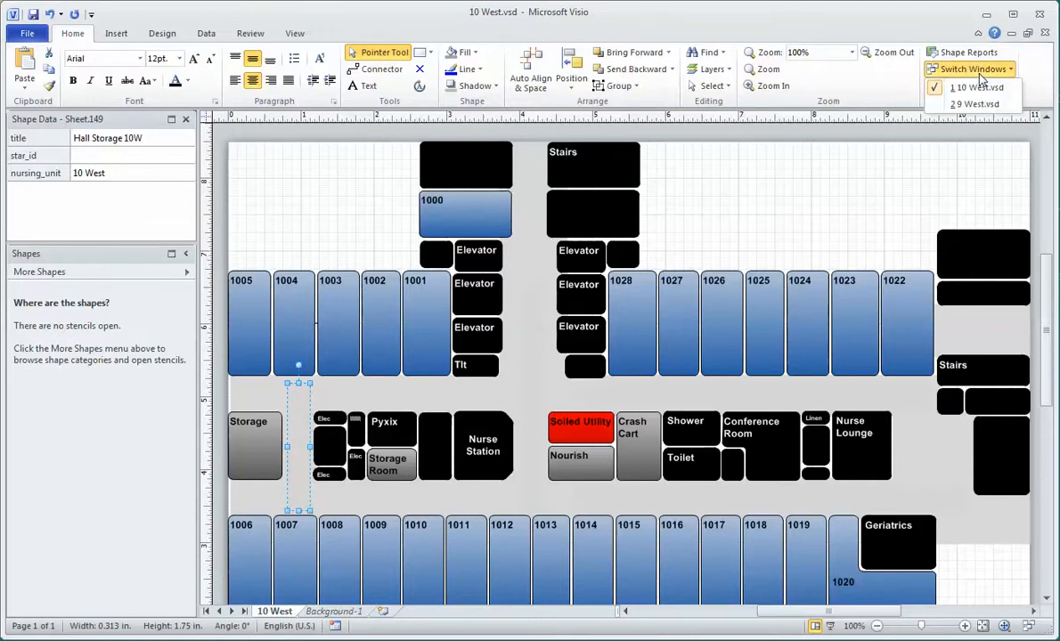
pyautogui.click(971, 104)
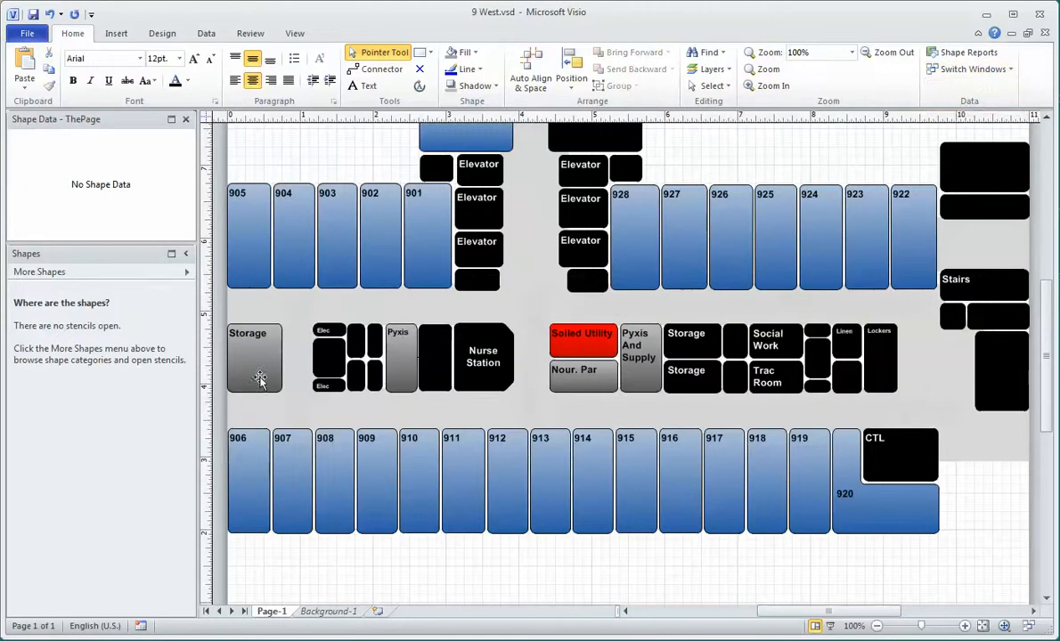
pyautogui.click(298, 352)
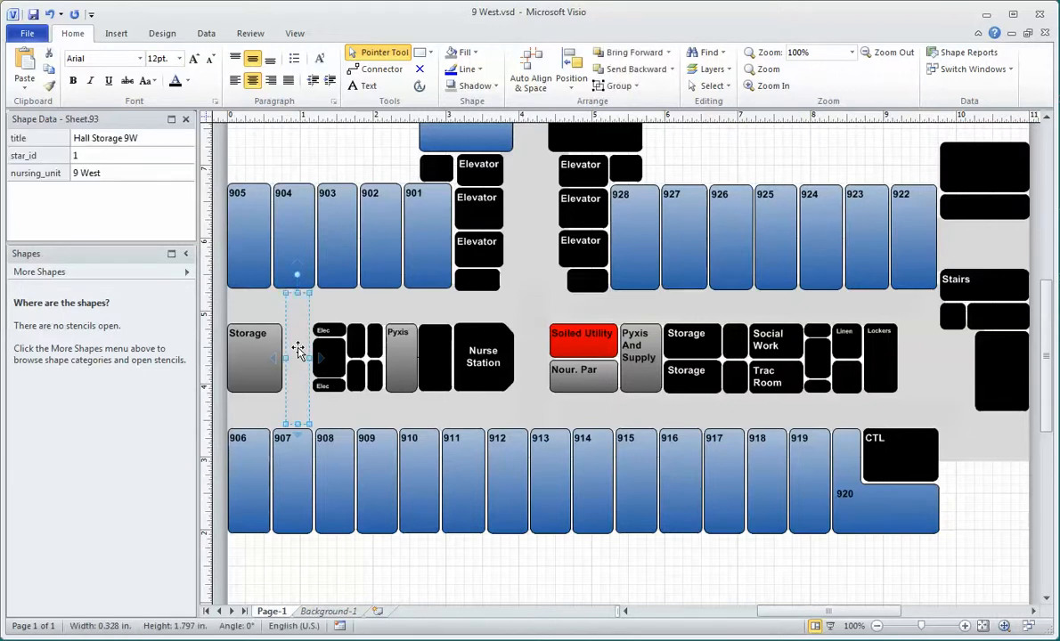
pyautogui.click(233, 215)
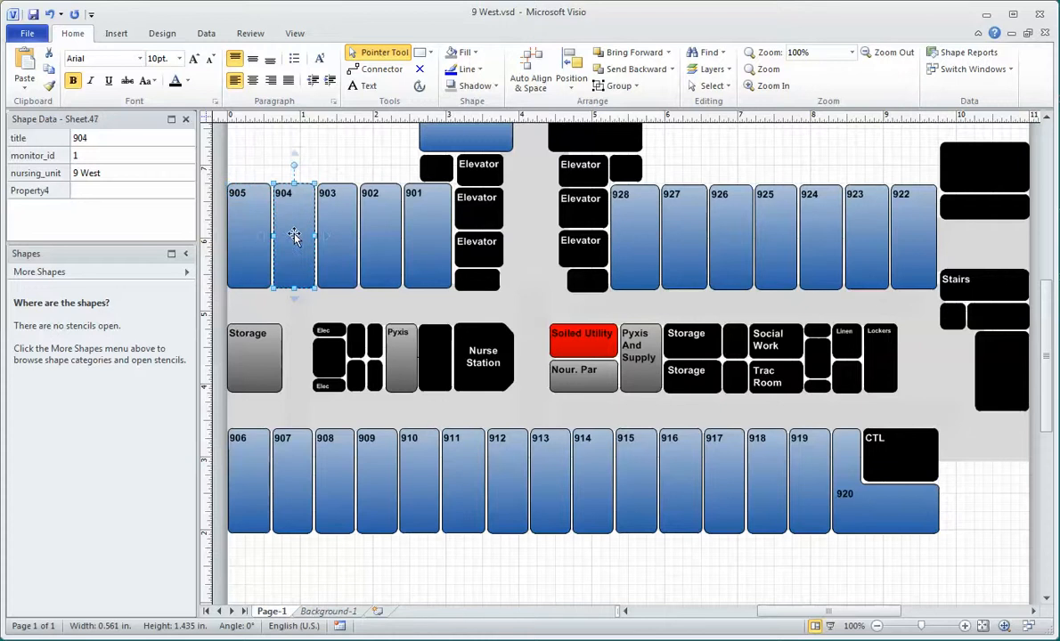
pyautogui.click(334, 246)
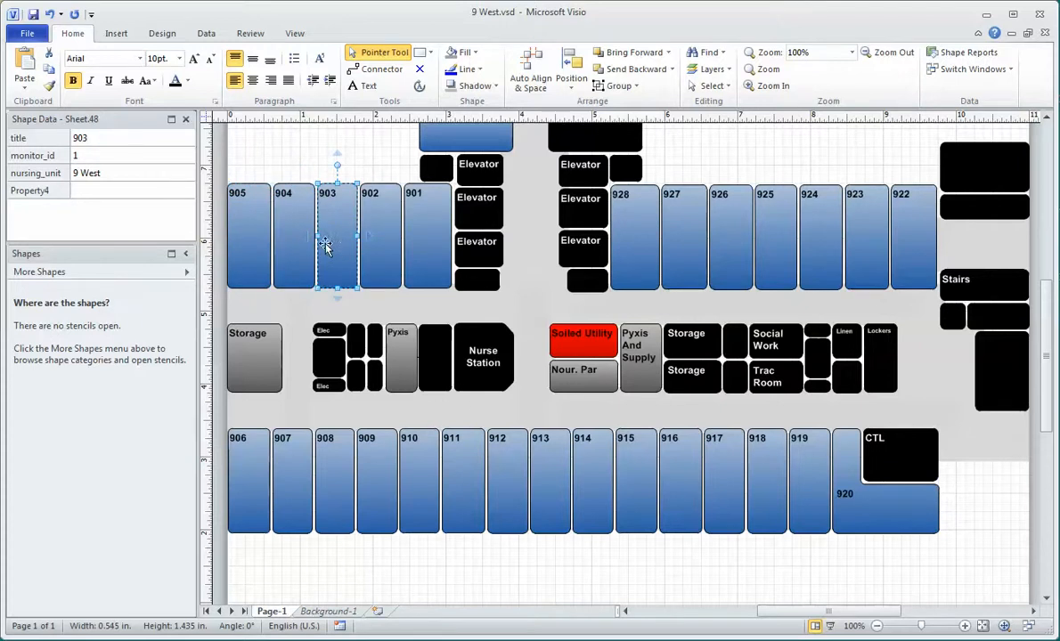
pyautogui.click(294, 323)
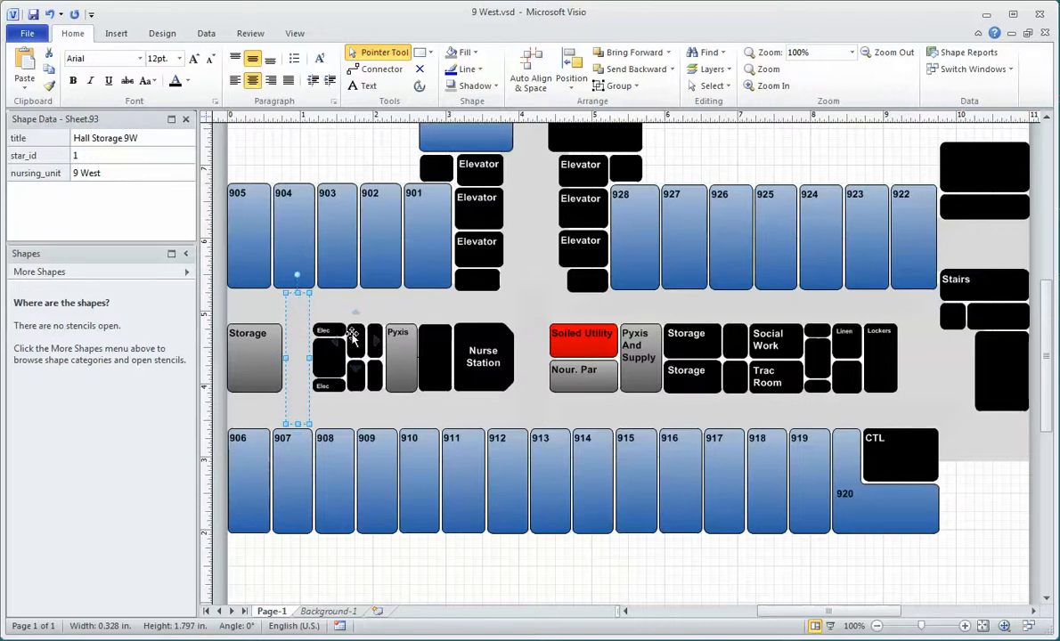
pyautogui.click(375, 157)
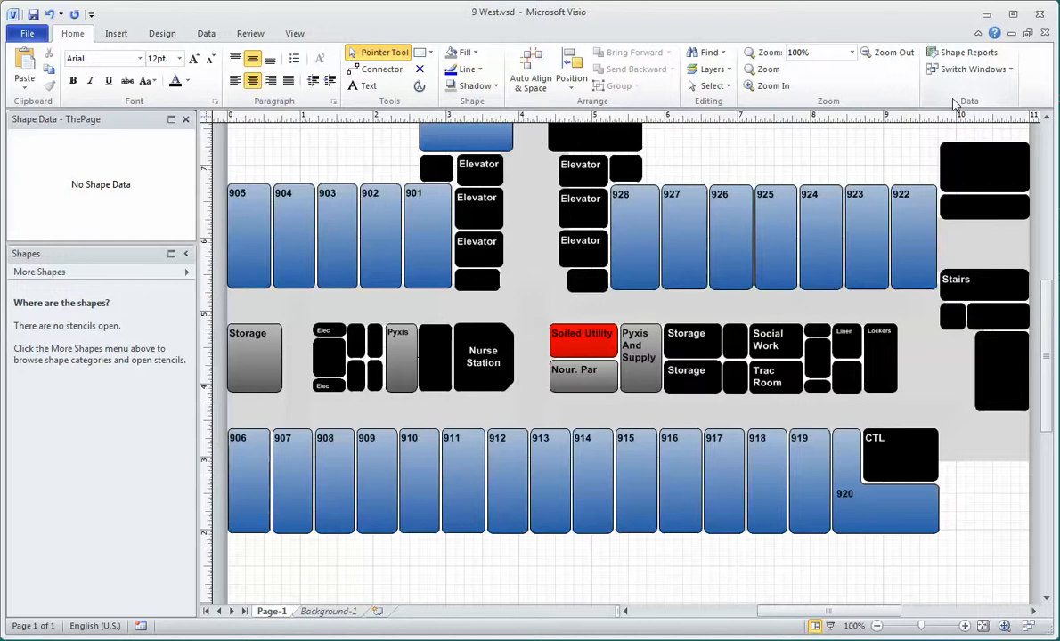
# Step: Review the Shape Data report definition's page scope, property columns, title and save settings, leaving the definition wizard without saving changes
pyautogui.click(957, 52)
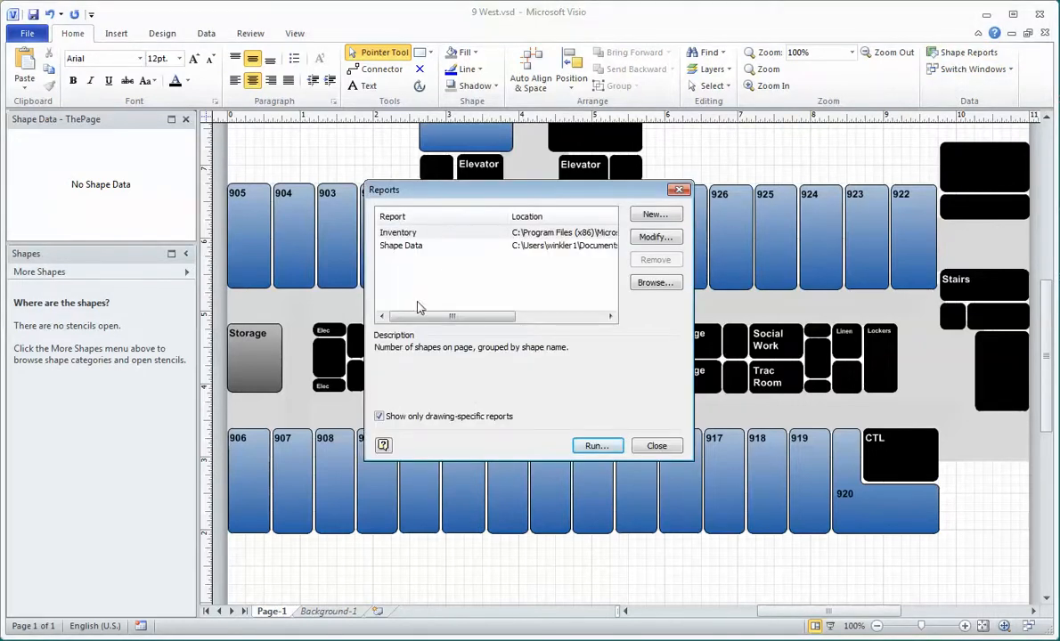
pyautogui.click(432, 248)
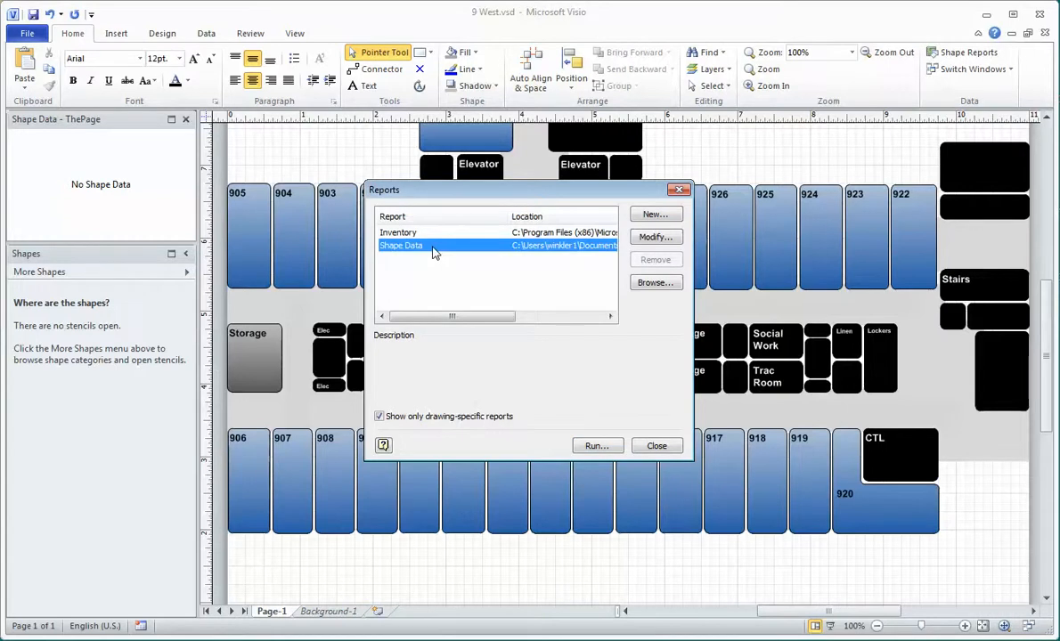
pyautogui.click(656, 237)
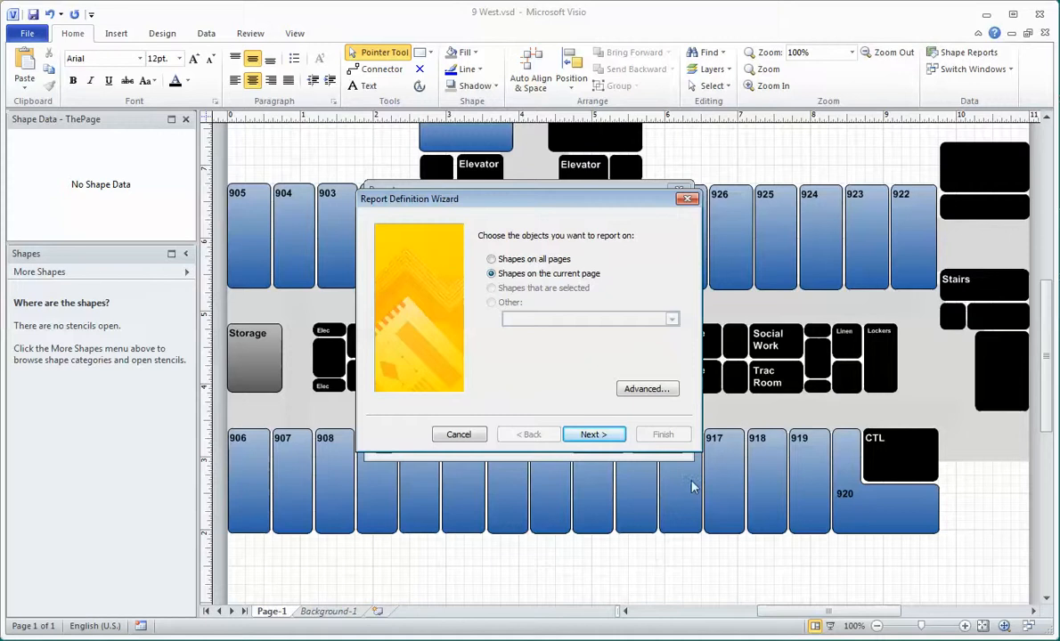
pyautogui.click(594, 435)
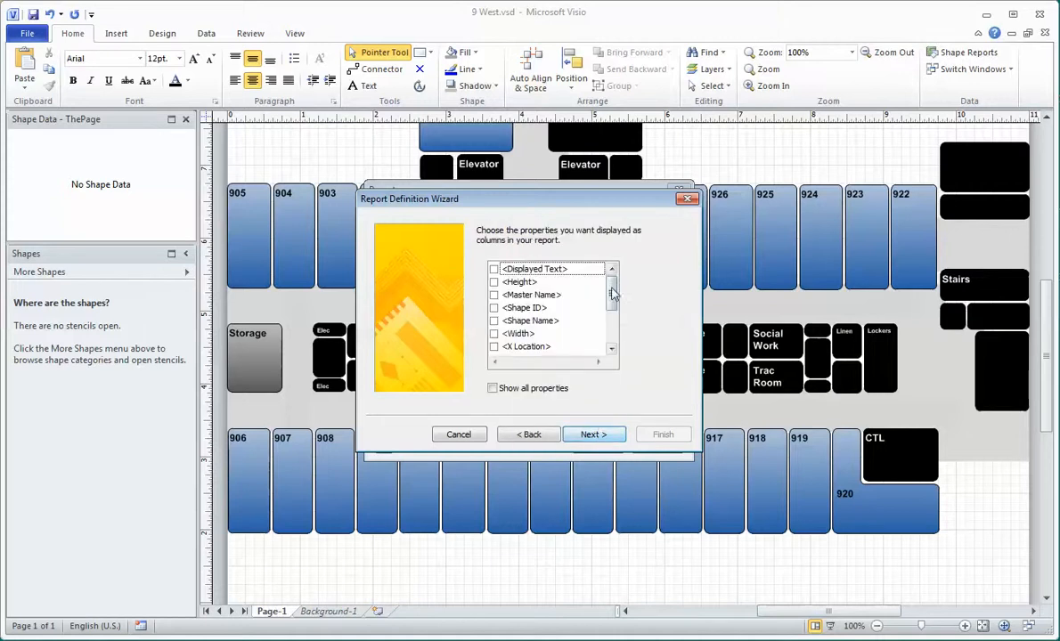
pyautogui.moveTo(612, 287); pyautogui.dragTo(612, 328)
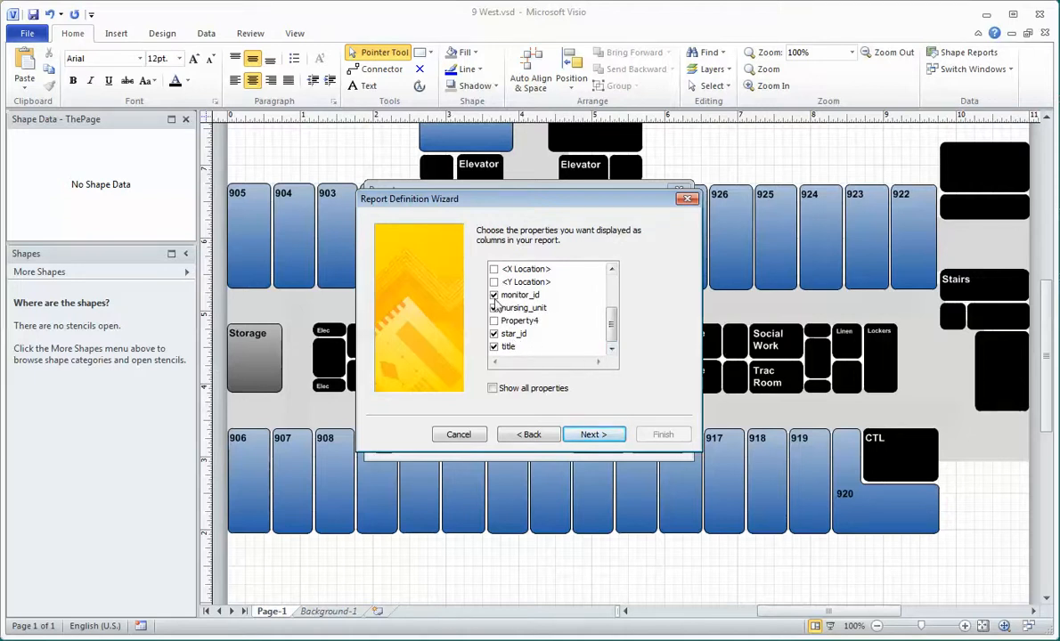
pyautogui.click(591, 434)
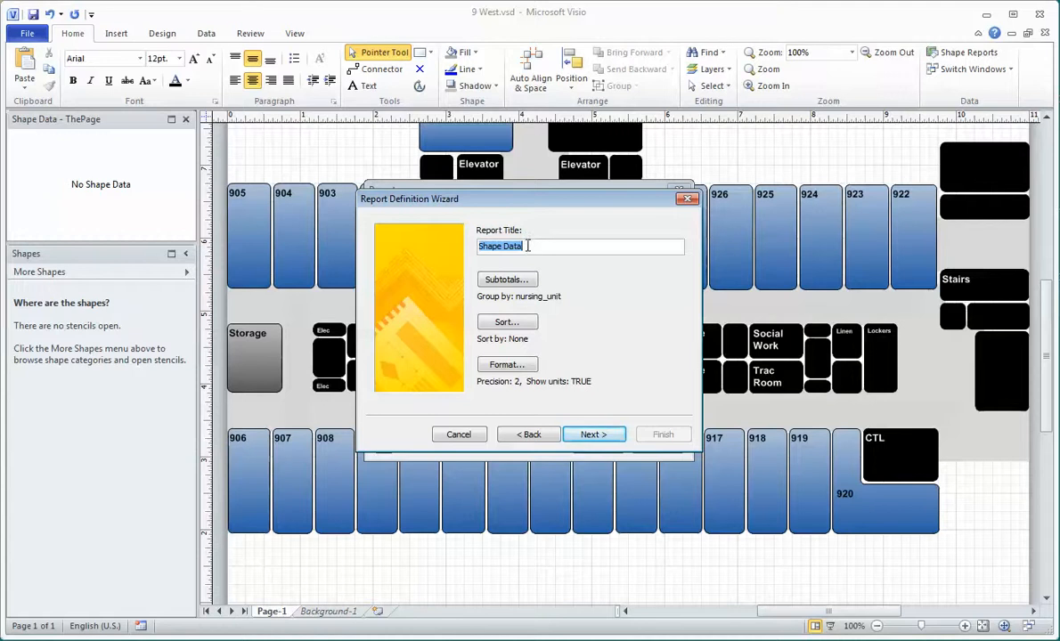
pyautogui.click(609, 438)
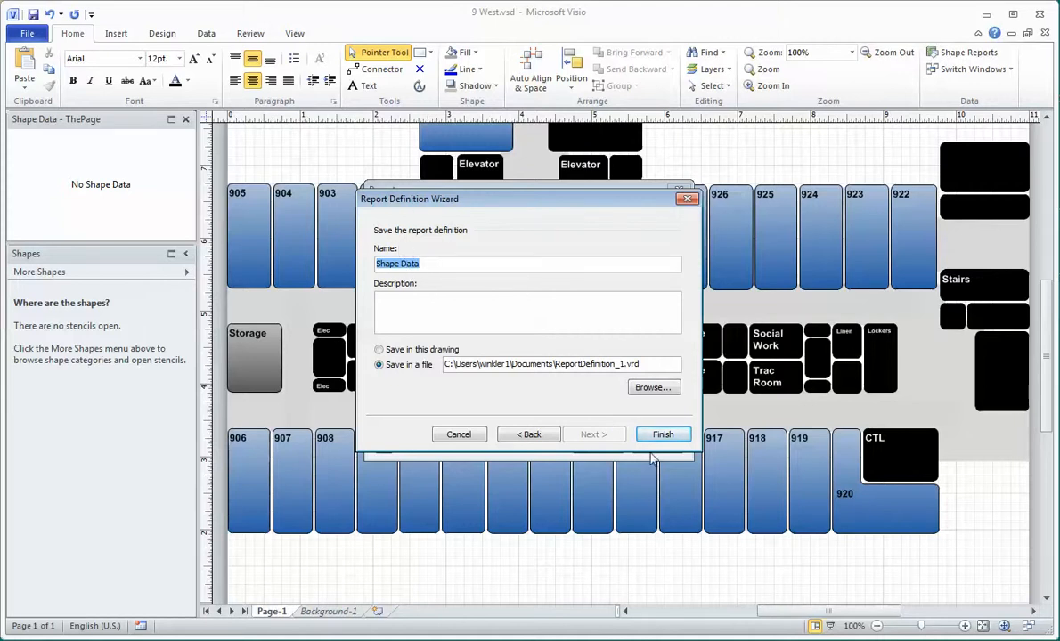
pyautogui.click(470, 436)
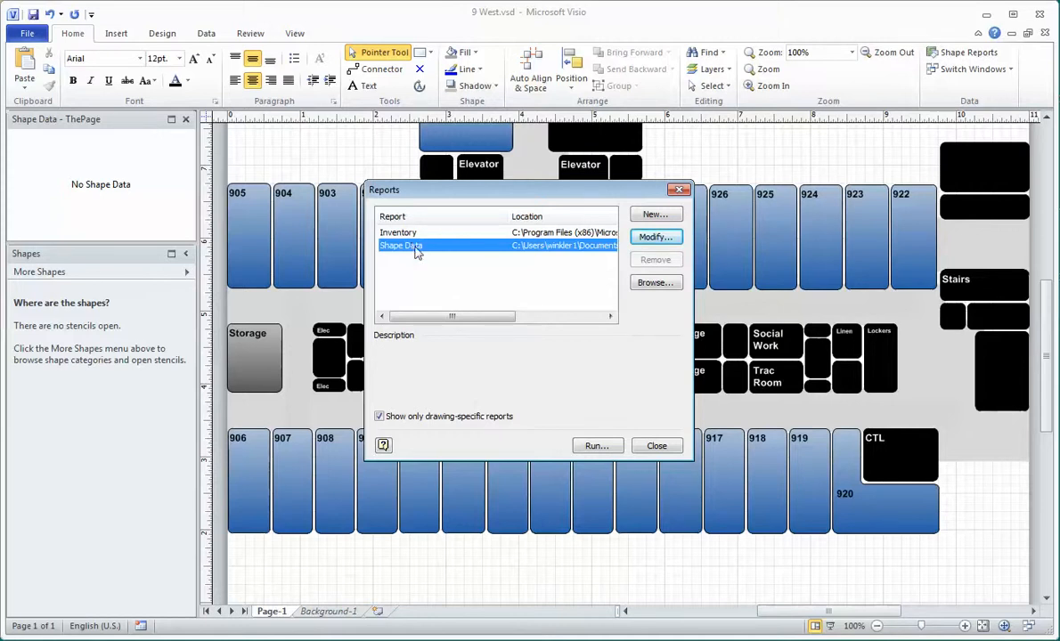
# Step: Run the Shape Data report for 9 West in Excel format, examine it, and close the workbook without saving
pyautogui.click(608, 448)
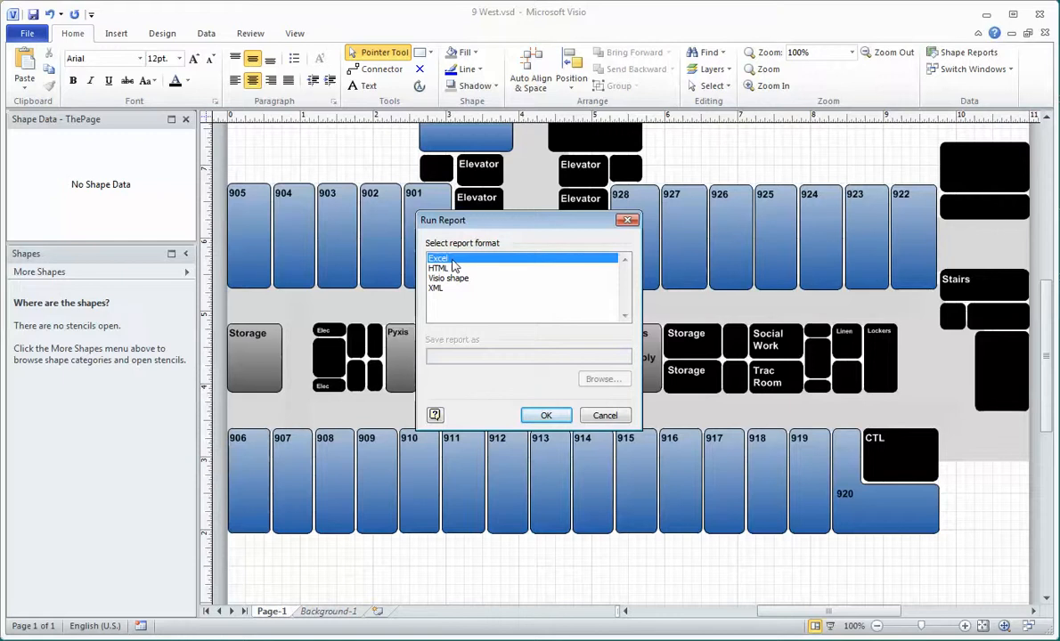
pyautogui.click(549, 416)
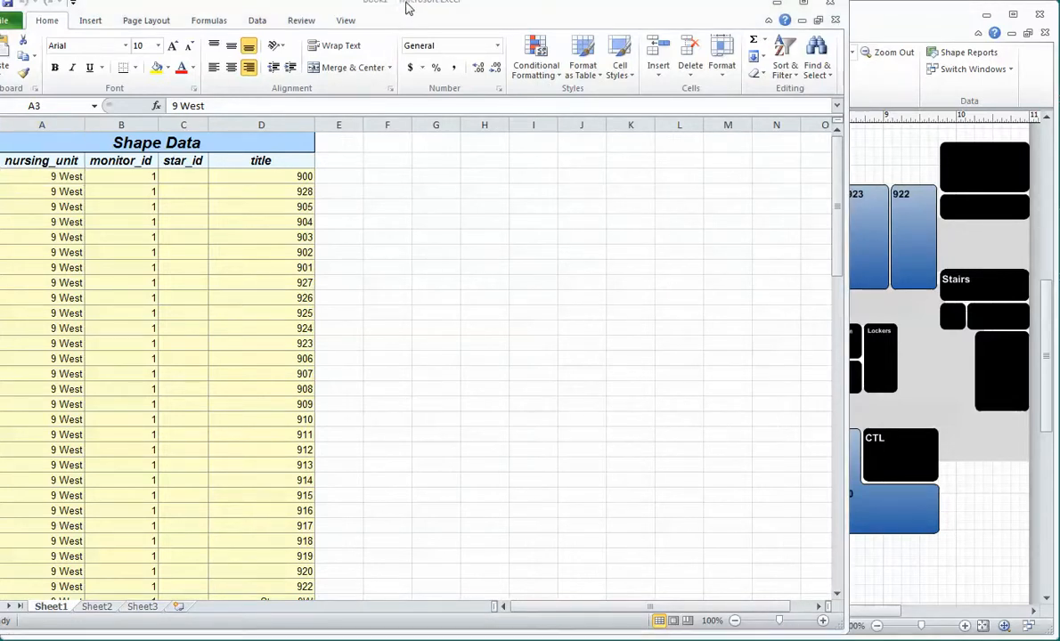
pyautogui.moveTo(407, 5); pyautogui.dragTo(448, 11)
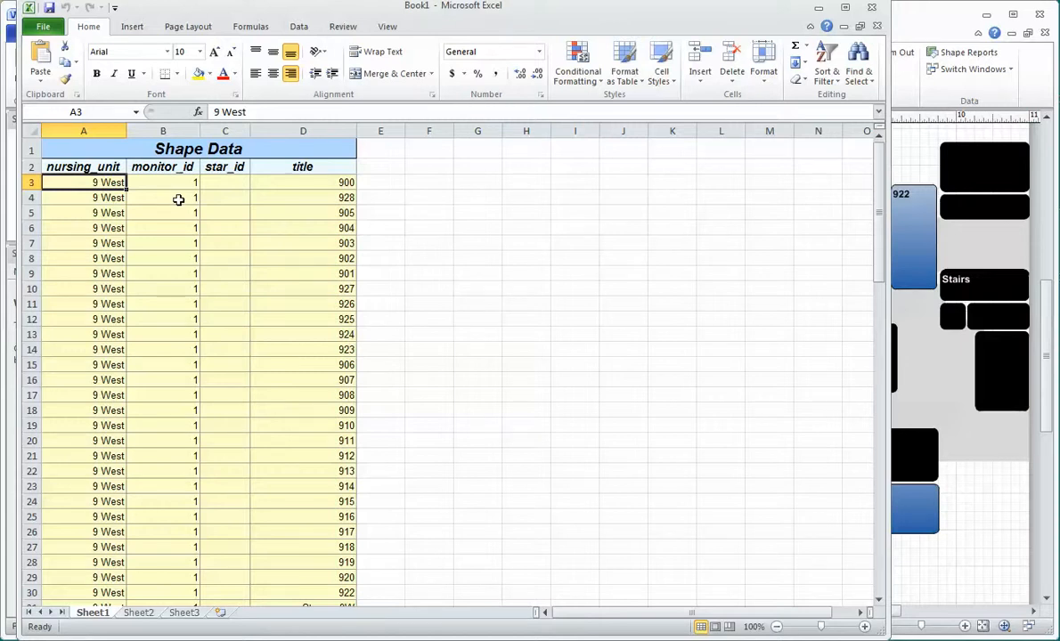
pyautogui.click(873, 11)
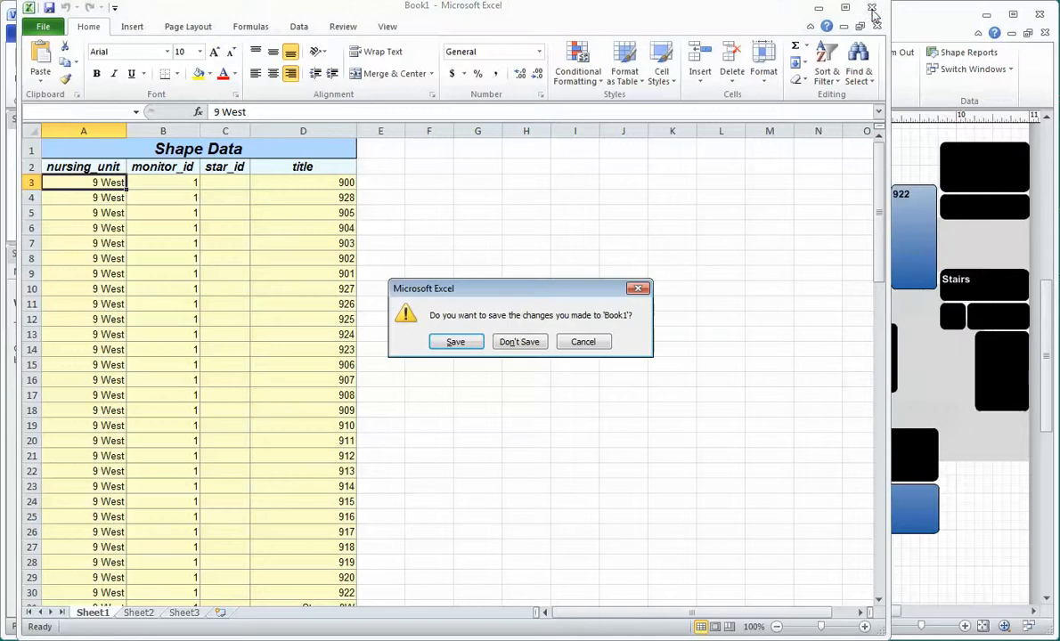
pyautogui.click(522, 345)
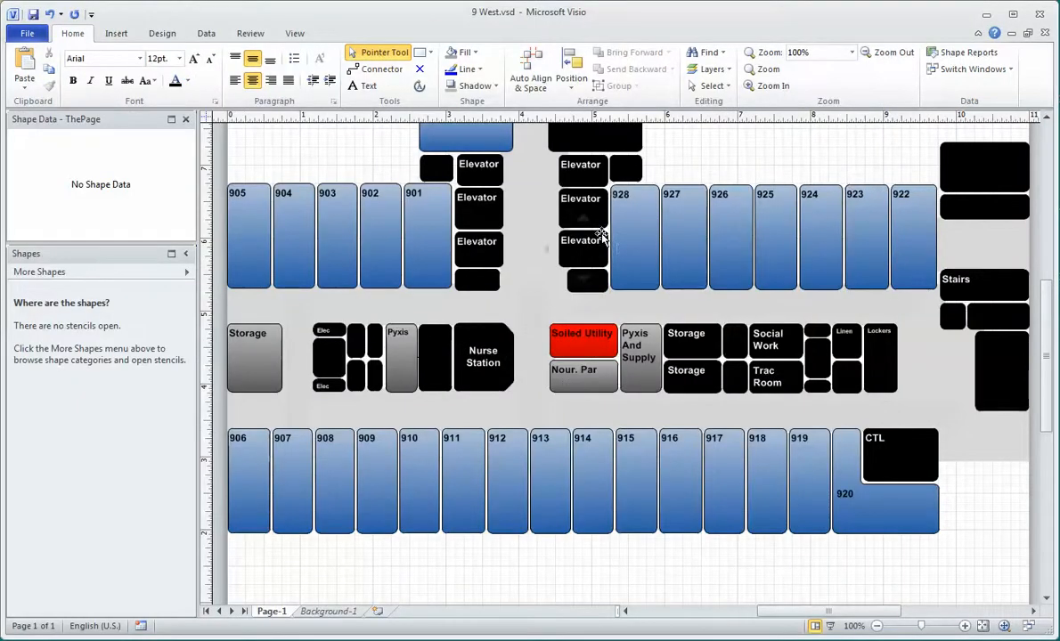
# Step: Switch to the 10 West.vsd drawing and set the star_id of the Hall Storage 10W shape to 1
pyautogui.click(970, 68)
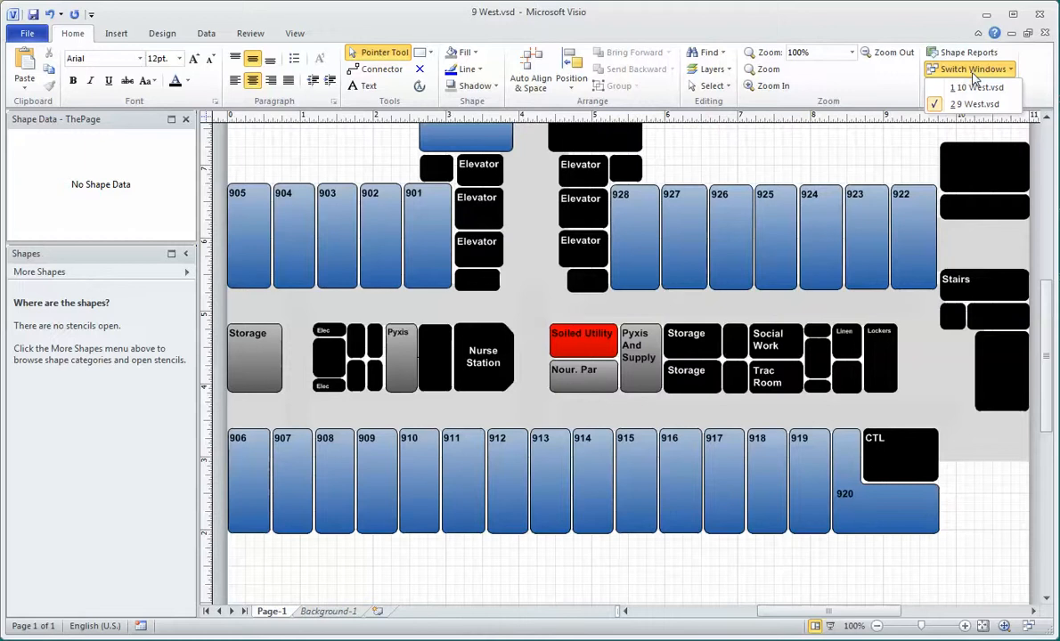
pyautogui.click(975, 89)
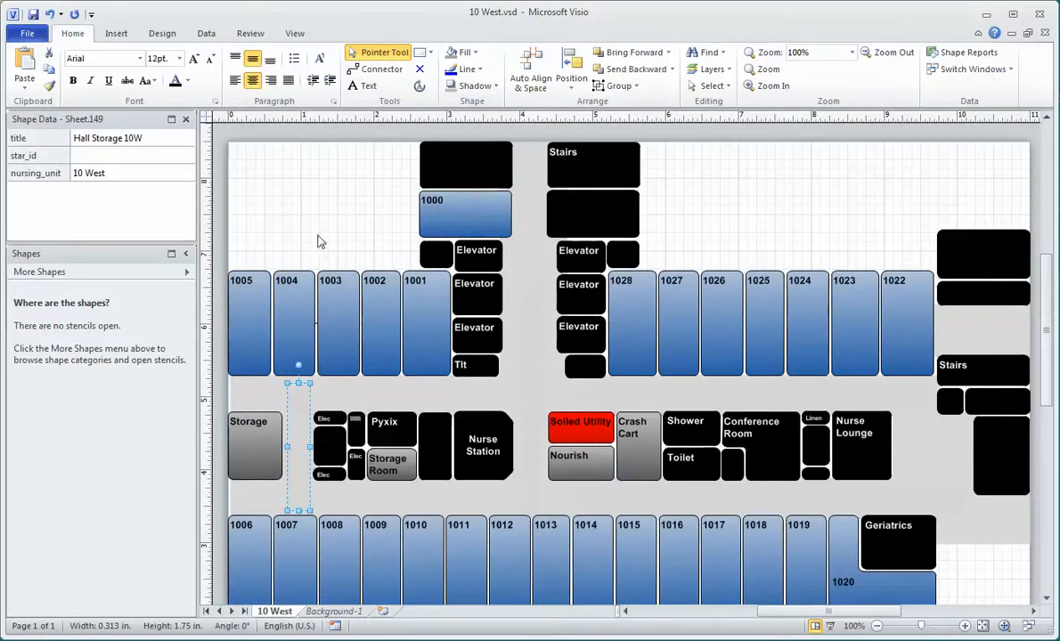
pyautogui.click(111, 155)
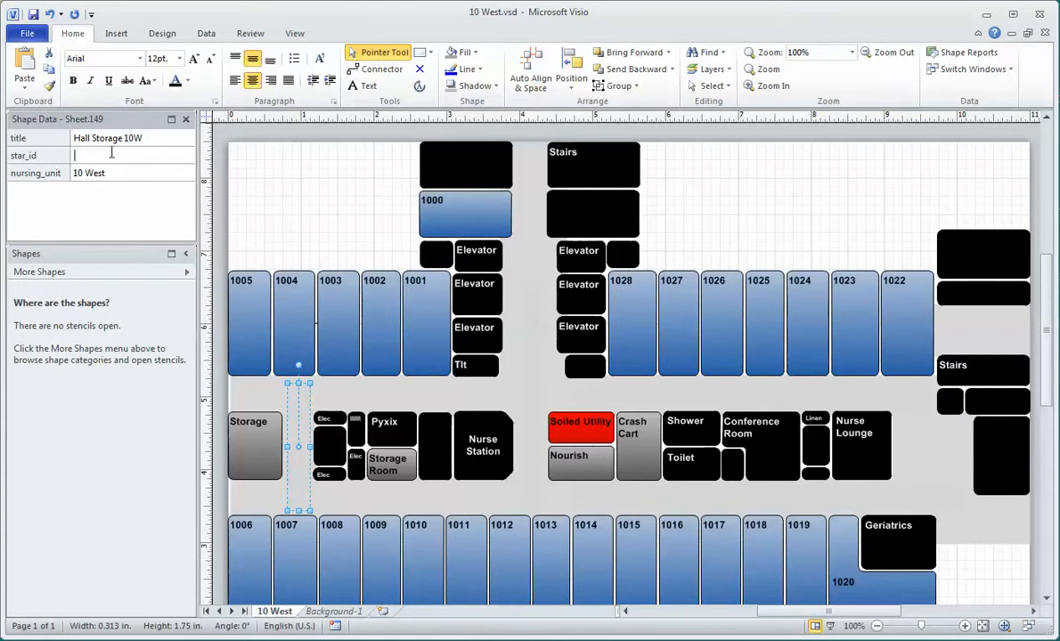
pyautogui.write('1')
pyautogui.click(299, 231)
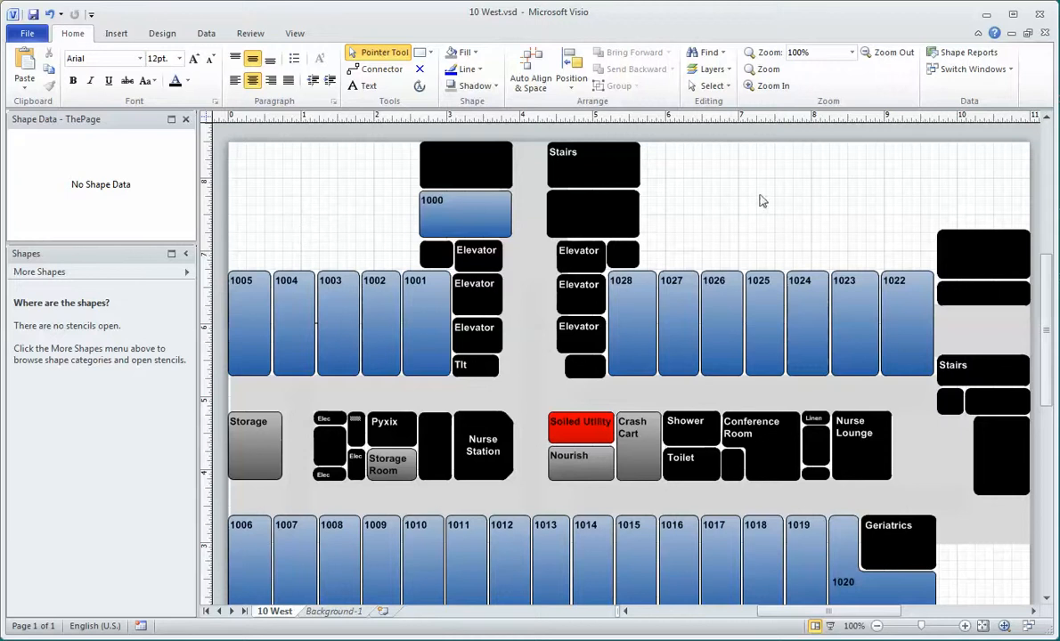
# Step: Run the Shape Data report for the 10 West drawing in Excel format
pyautogui.click(975, 55)
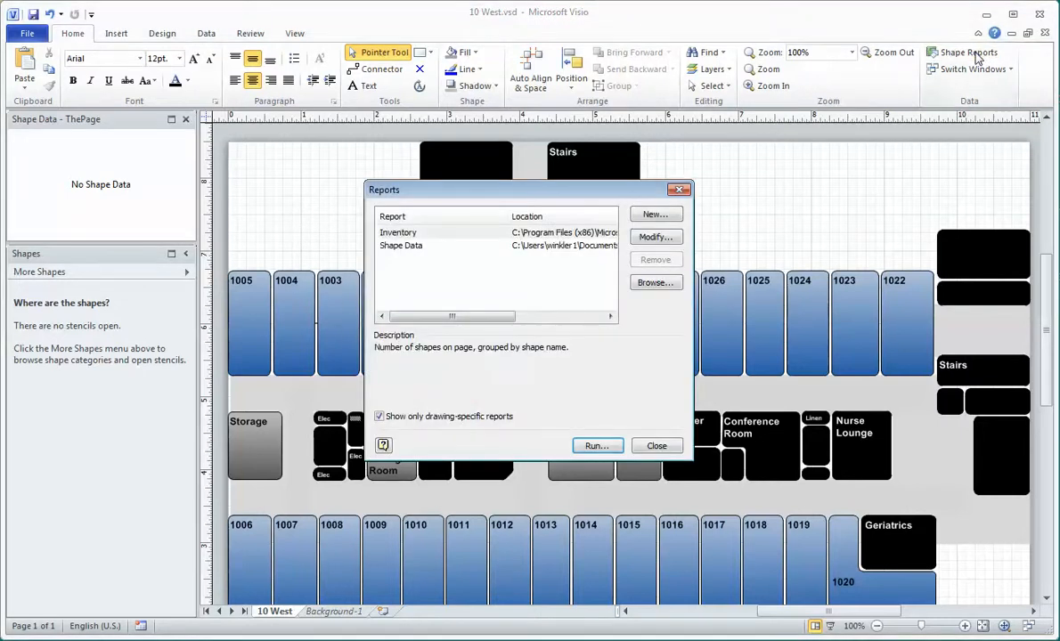
pyautogui.click(403, 245)
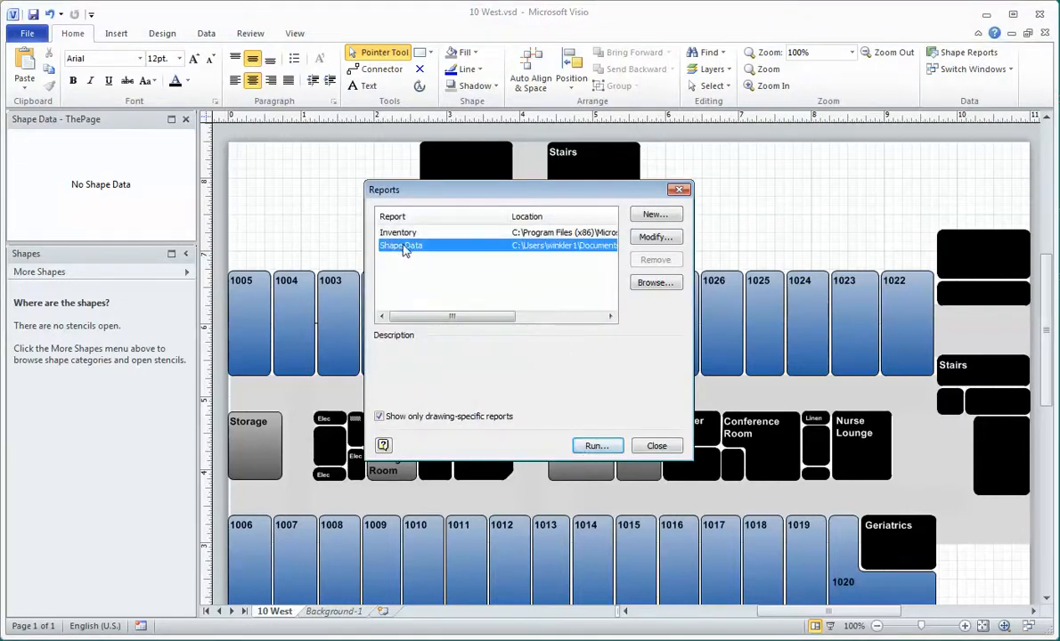
pyautogui.click(596, 446)
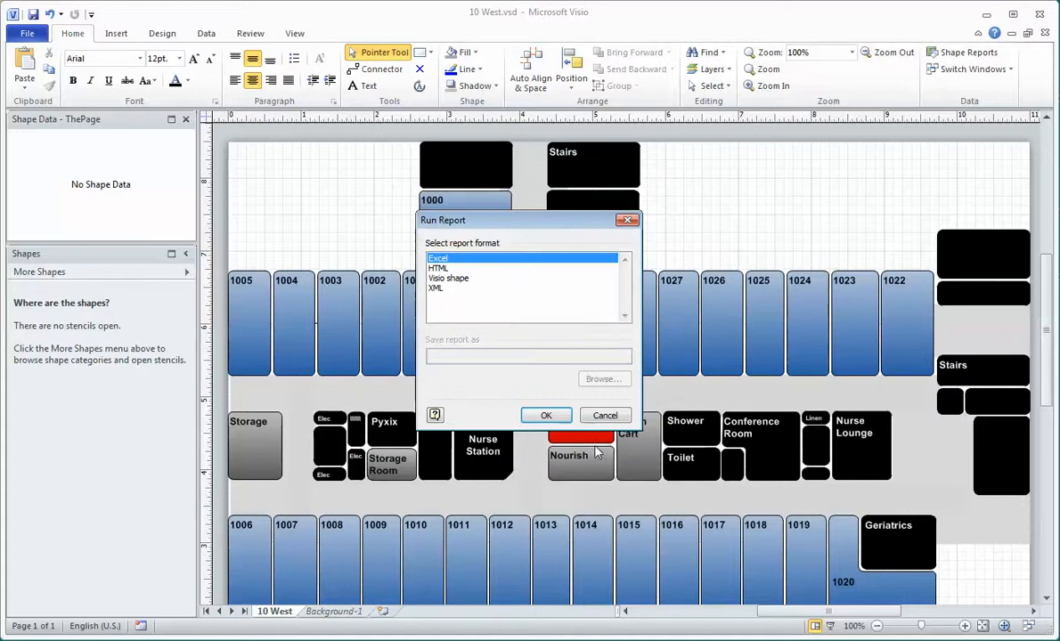
pyautogui.click(547, 417)
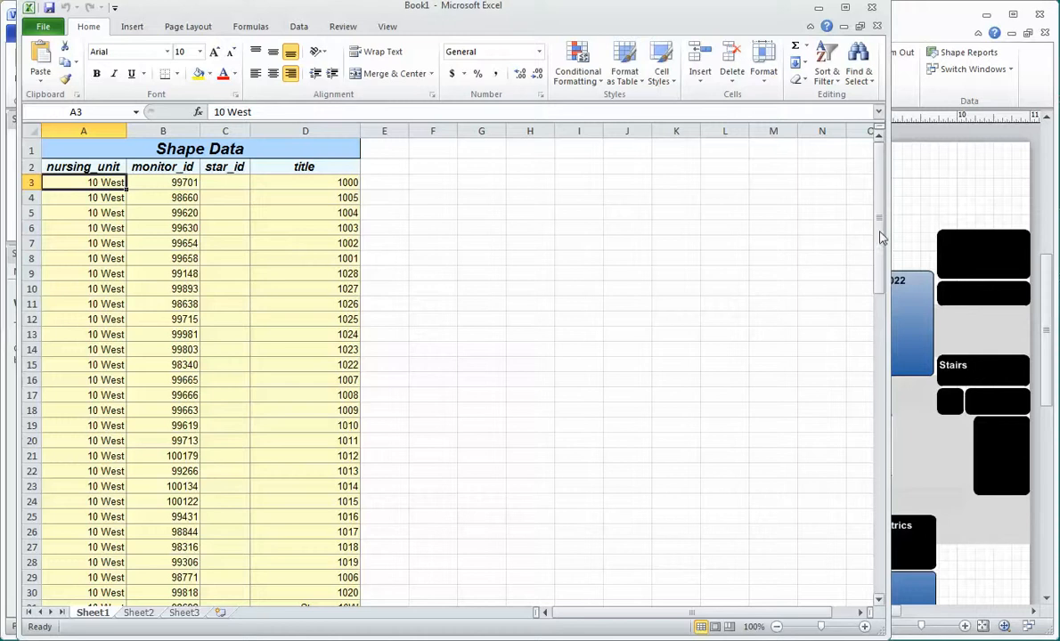
# Step: Examine the 10 West report's monitor_id and star_id values, including the Hall Storage 10W row, and close the workbook without saving
pyautogui.moveTo(881, 237); pyautogui.dragTo(907, 344)
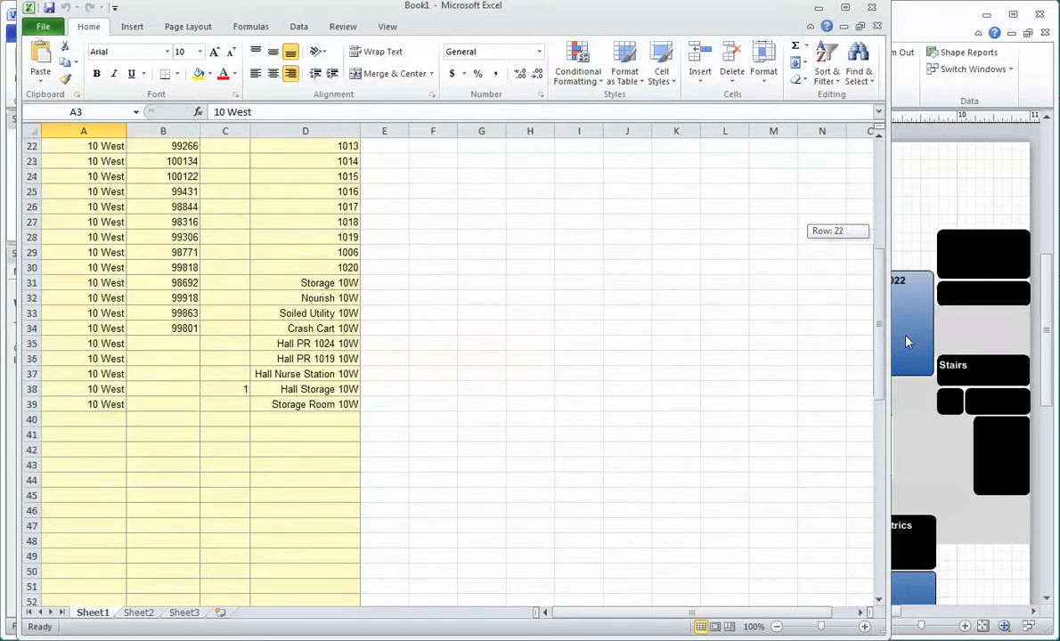
pyautogui.click(243, 390)
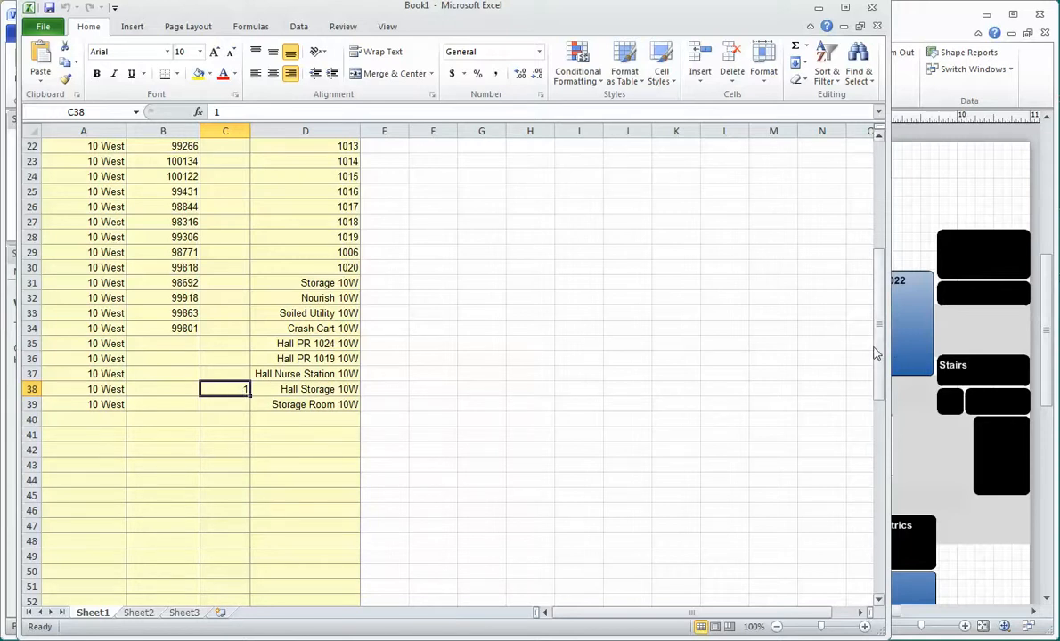
pyautogui.moveTo(880, 352)
pyautogui.mouseDown()
pyautogui.moveTo(893, 466)
pyautogui.moveTo(857, 230)
pyautogui.moveTo(863, 361)
pyautogui.mouseUp()
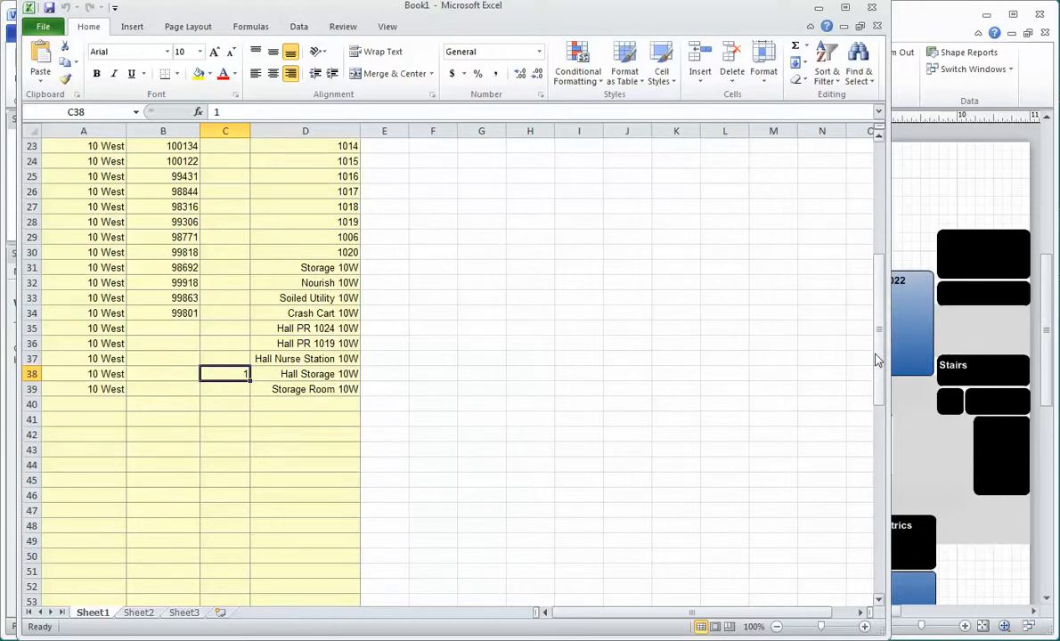
pyautogui.moveTo(877, 359); pyautogui.dragTo(878, 218)
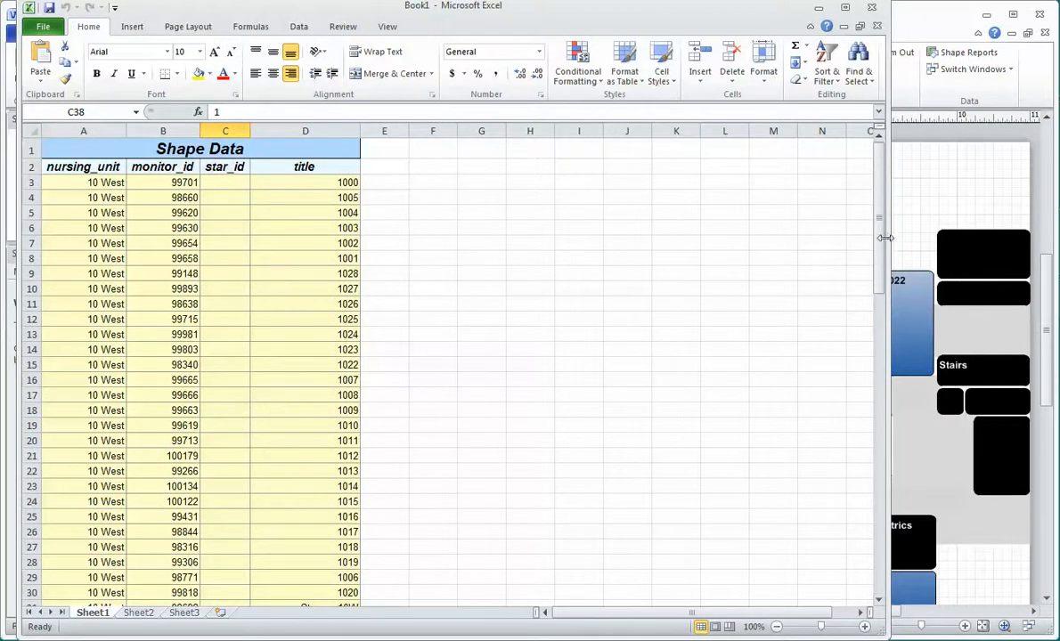
pyautogui.moveTo(878, 265); pyautogui.dragTo(879, 383)
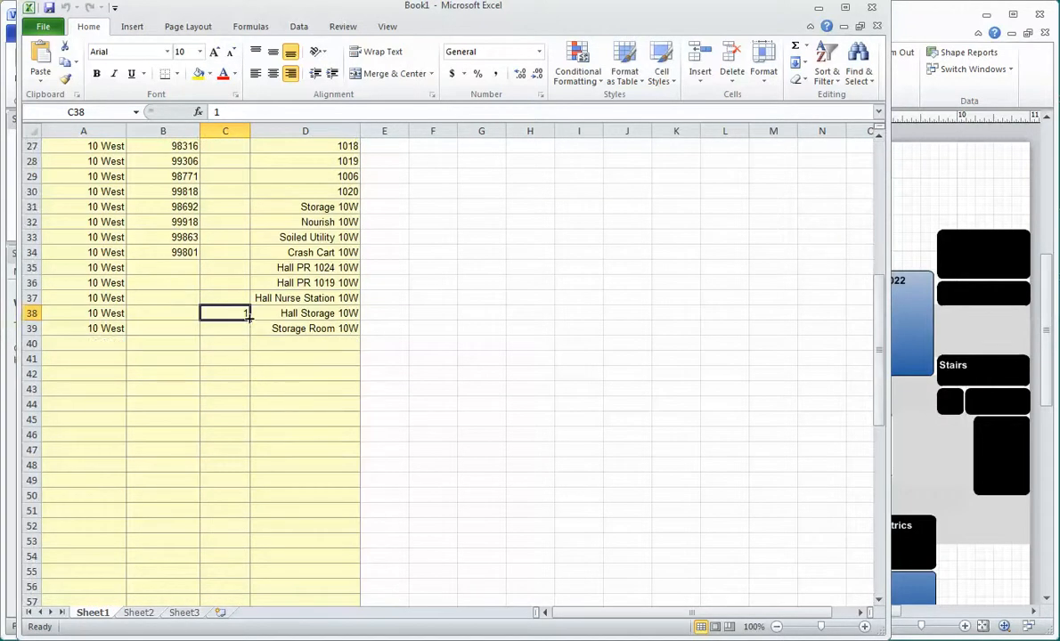
pyautogui.click(873, 9)
pyautogui.click(500, 344)
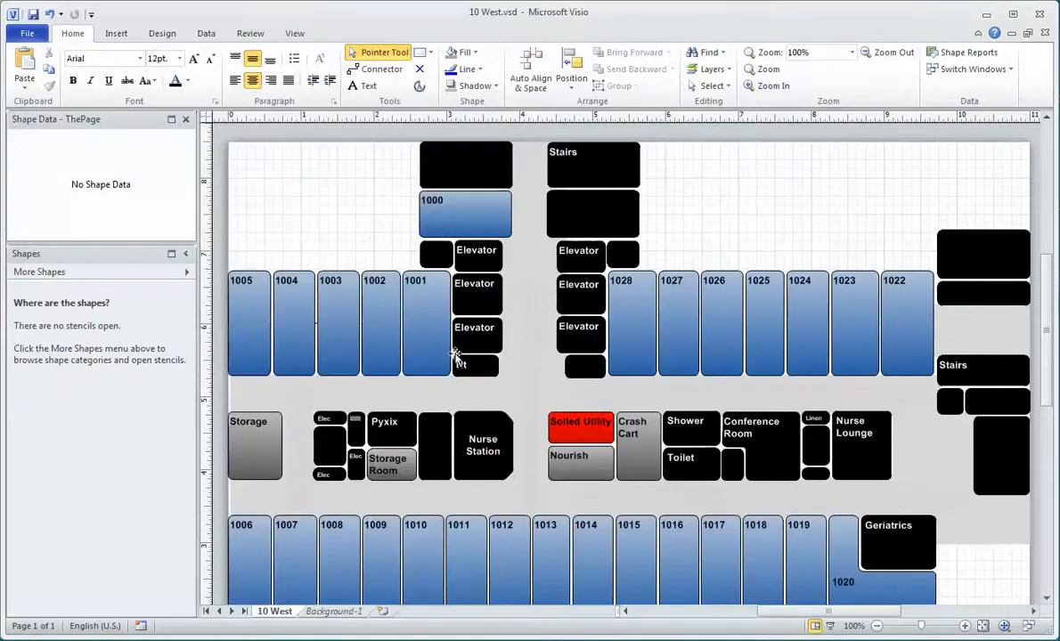
# Step: Open the star_id value of the Hall Storage 10W shape for editing and deselect the shape
pyautogui.click(297, 430)
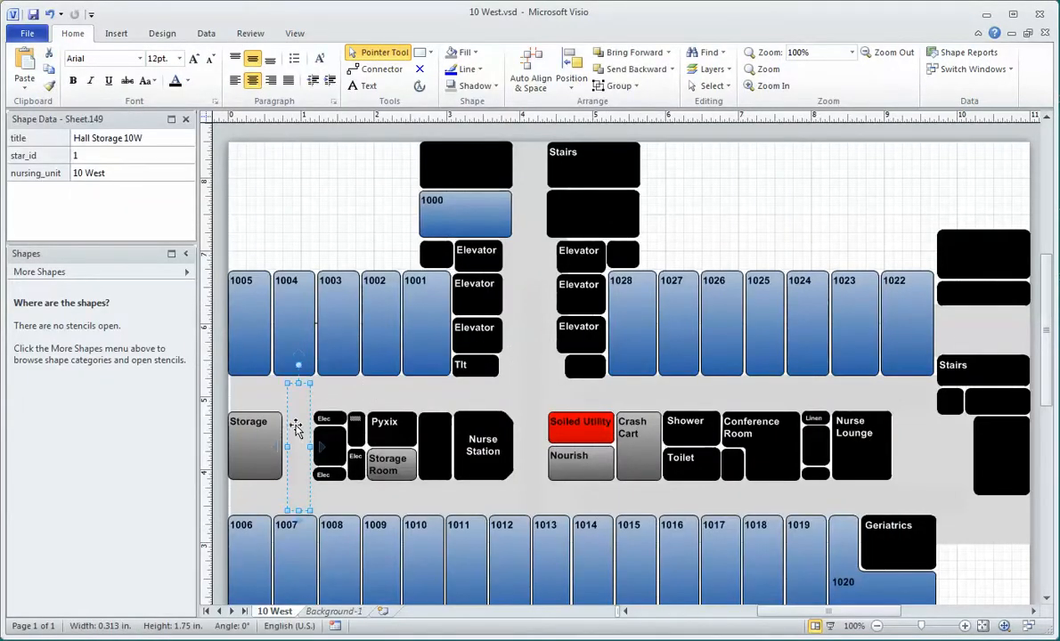
pyautogui.click(91, 157)
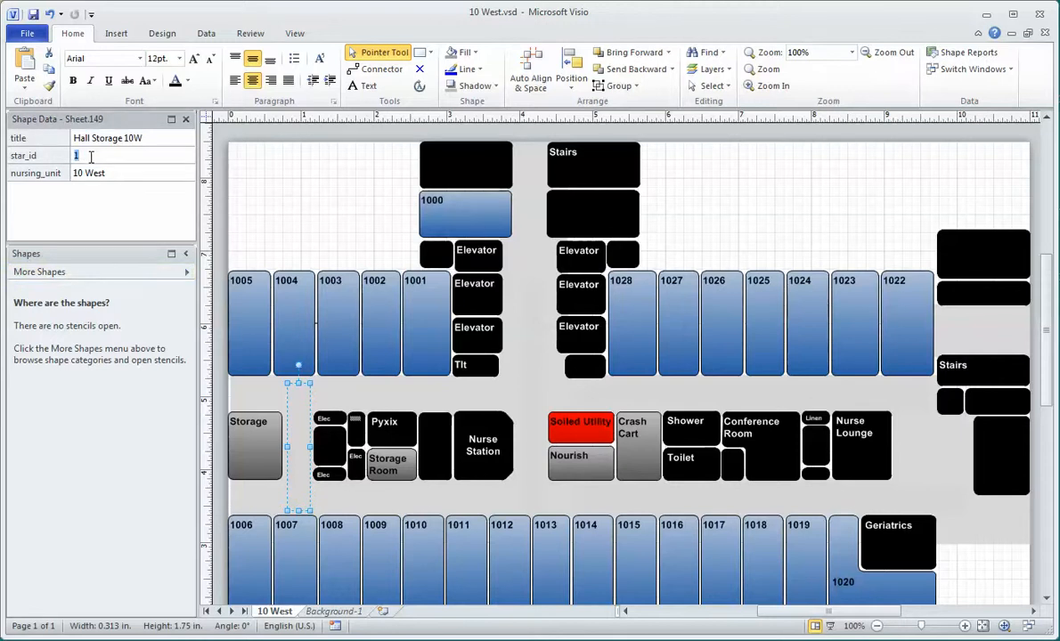
pyautogui.click(322, 212)
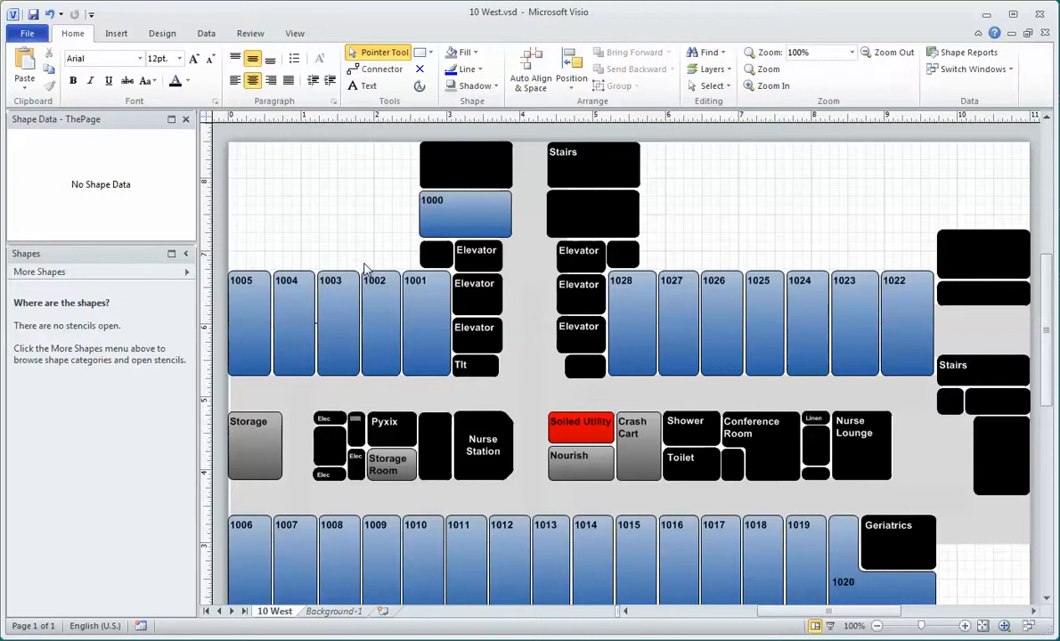
# Step: Find 98660 in the current page's shape text and shape data and close the search dialog
pyautogui.click(708, 54)
pyautogui.click(720, 71)
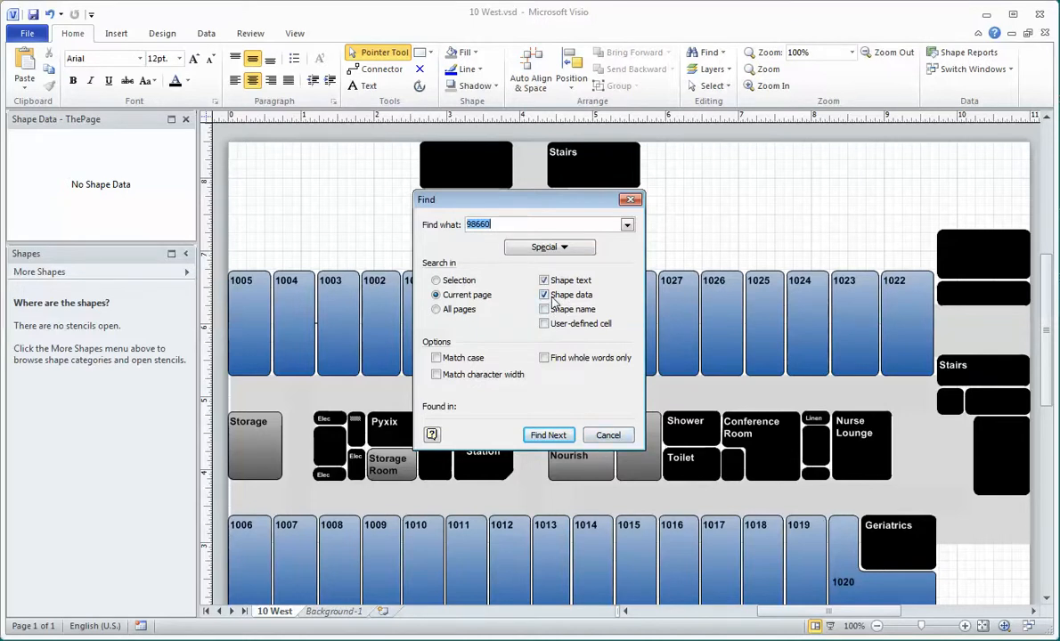
pyautogui.click(548, 434)
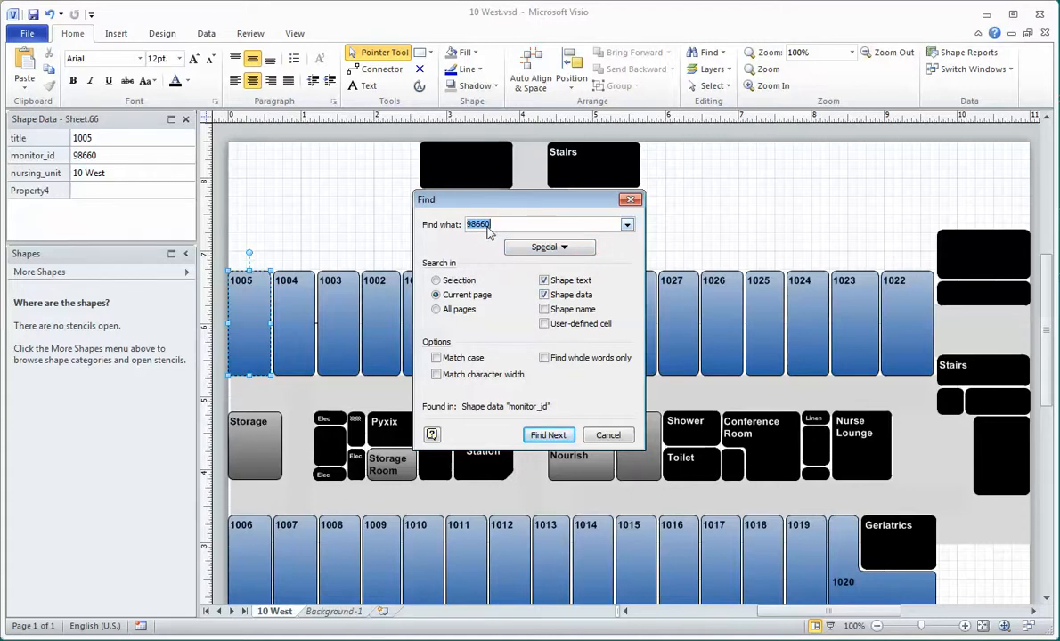
pyautogui.click(609, 435)
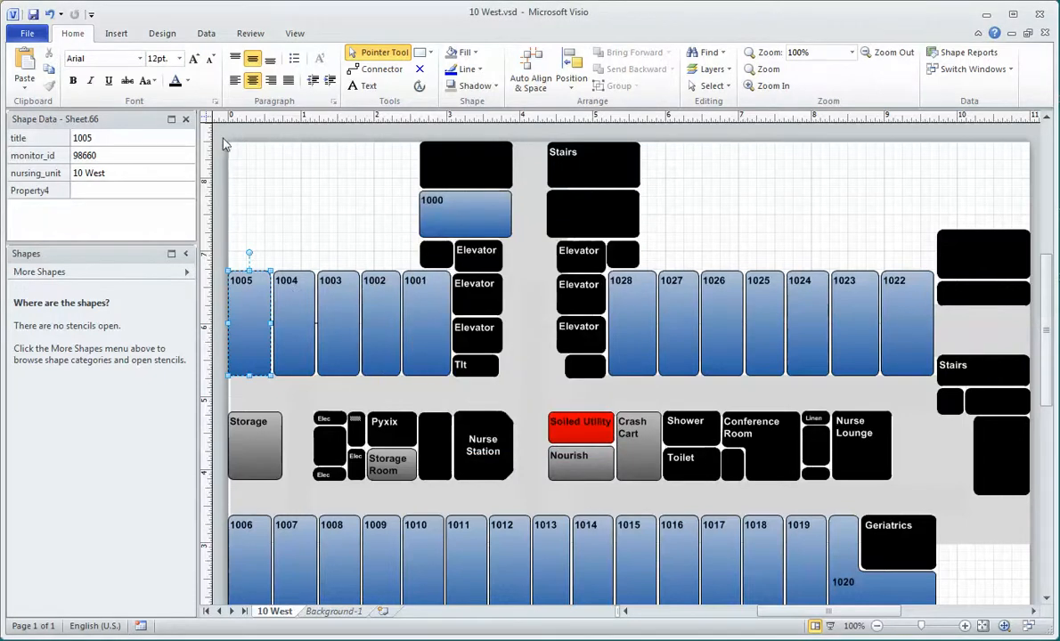
# Step: Select the block of shapes spanning rooms 1005 to 1001 and the row from Storage to Nurse Station, including the hall areas
pyautogui.click(221, 235)
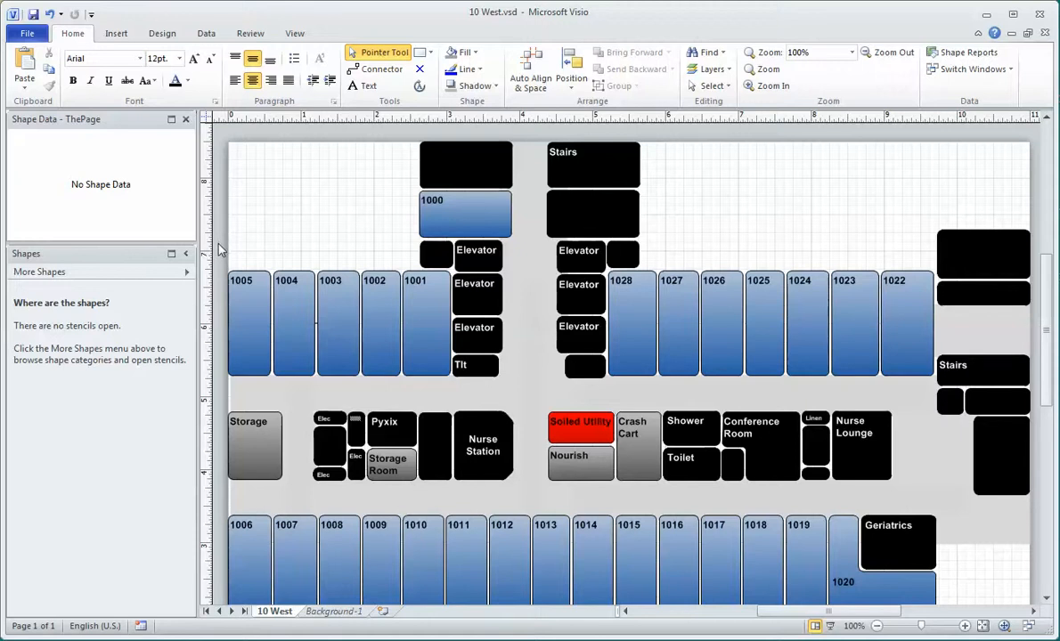
pyautogui.moveTo(220, 244); pyautogui.dragTo(545, 517)
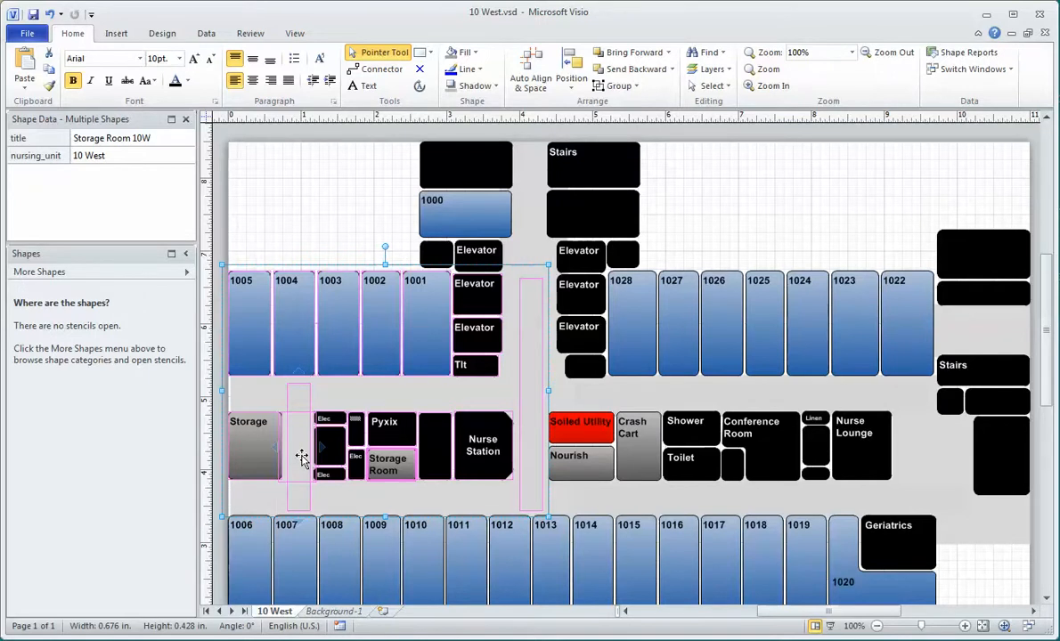
# Step: Clear the shape selection and review the search scope choices in the Find dialog, closing it without searching
pyautogui.click(310, 220)
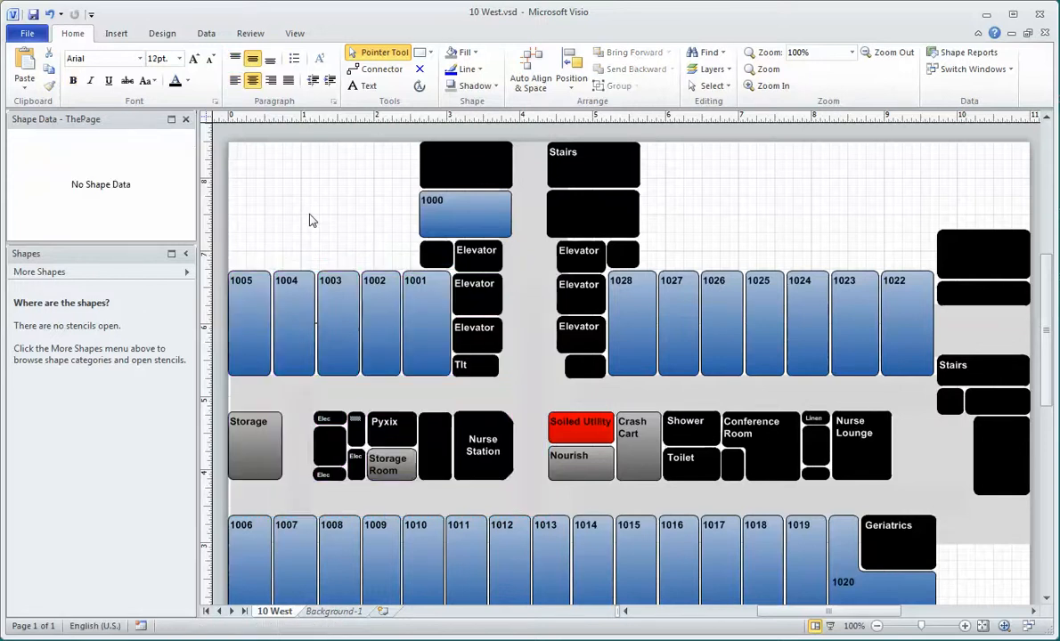
pyautogui.click(710, 52)
pyautogui.click(712, 68)
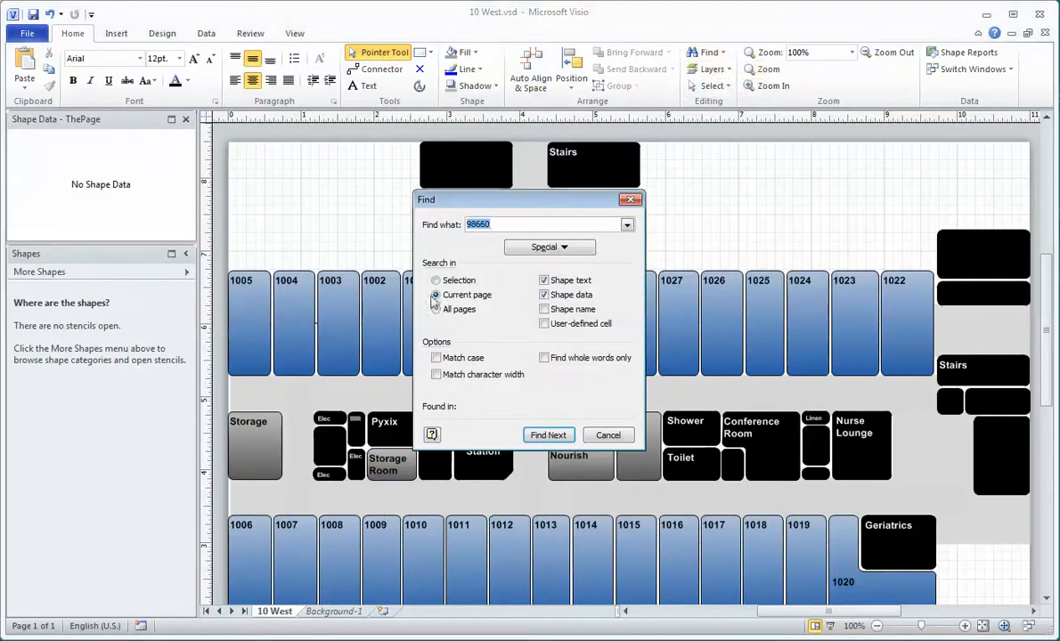
pyautogui.click(608, 434)
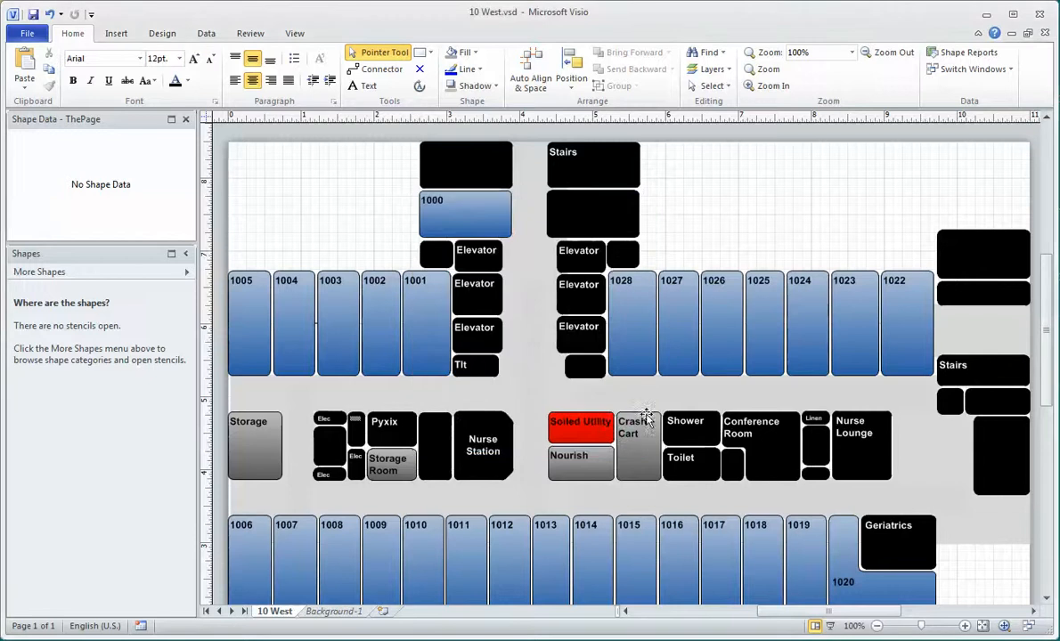
# Step: Run the Shape Data report on the 10 West floor plan with Excel as the output format
pyautogui.click(962, 59)
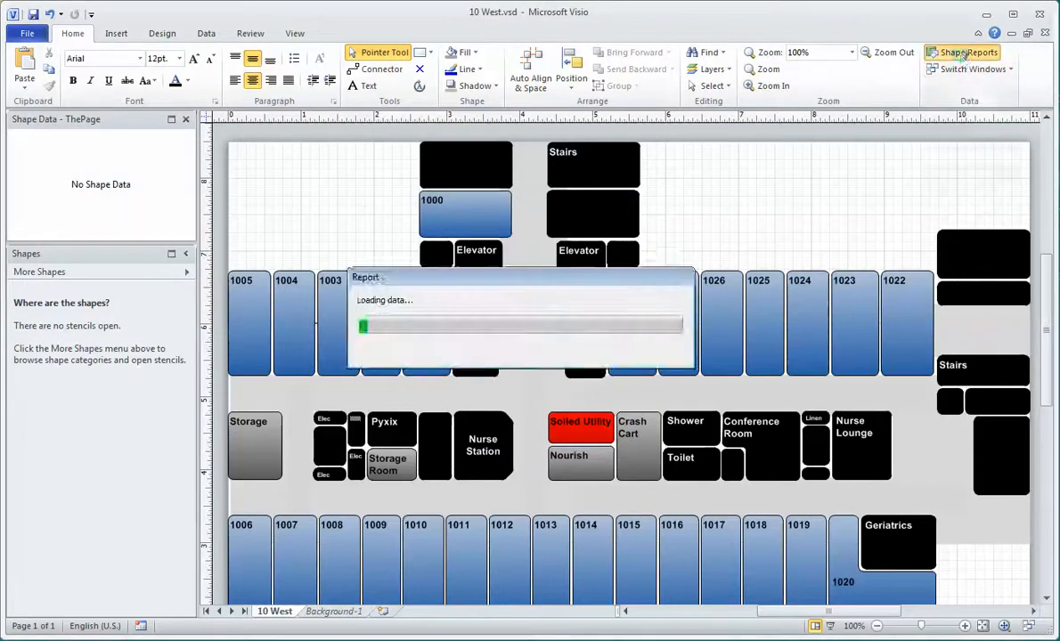
pyautogui.click(421, 248)
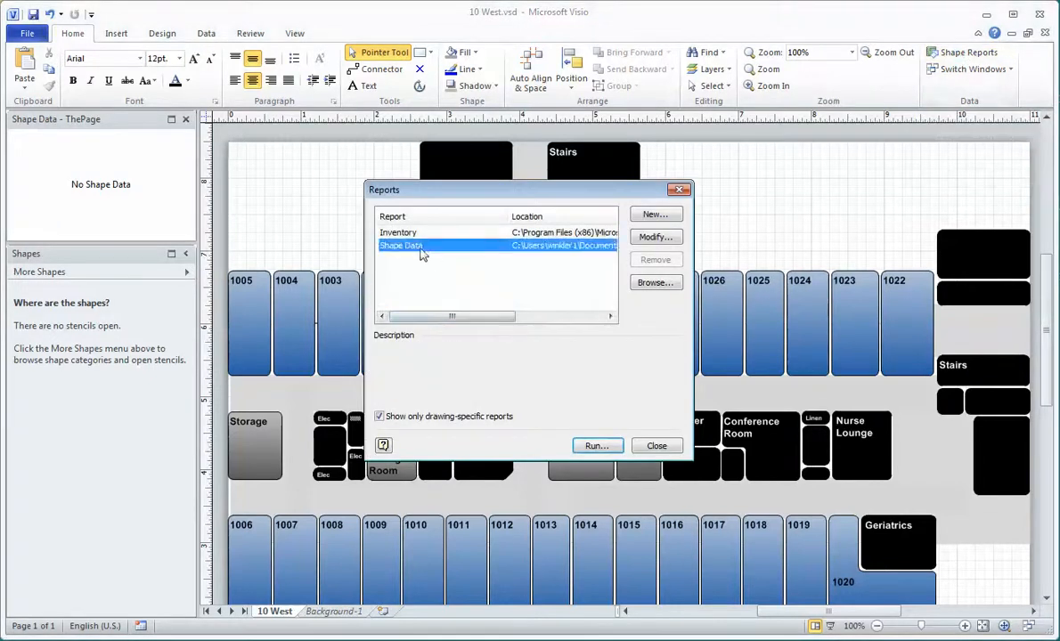
pyautogui.click(595, 446)
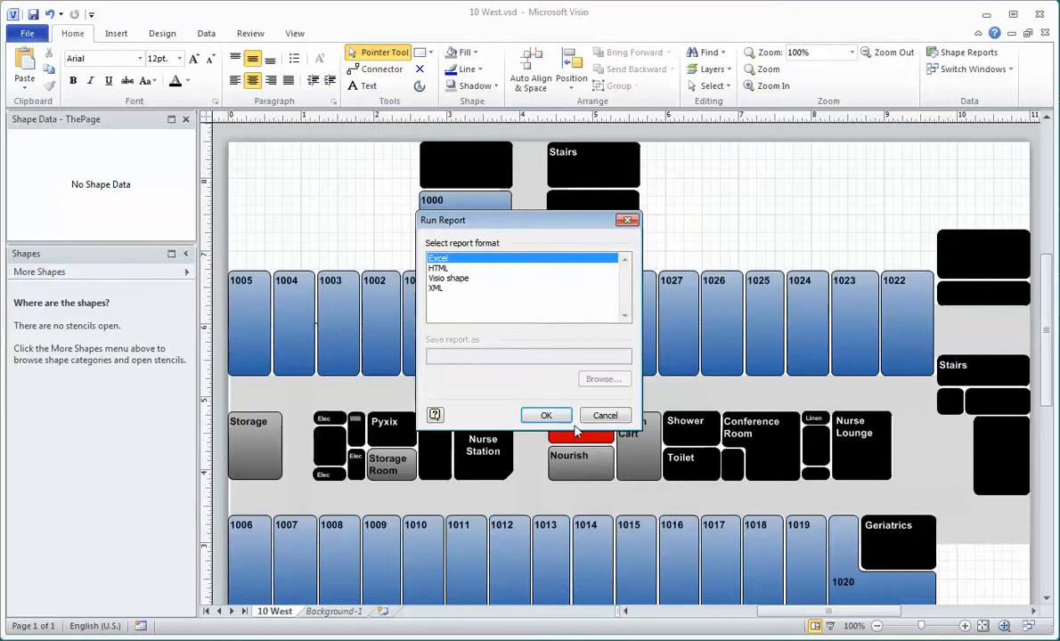
pyautogui.click(547, 416)
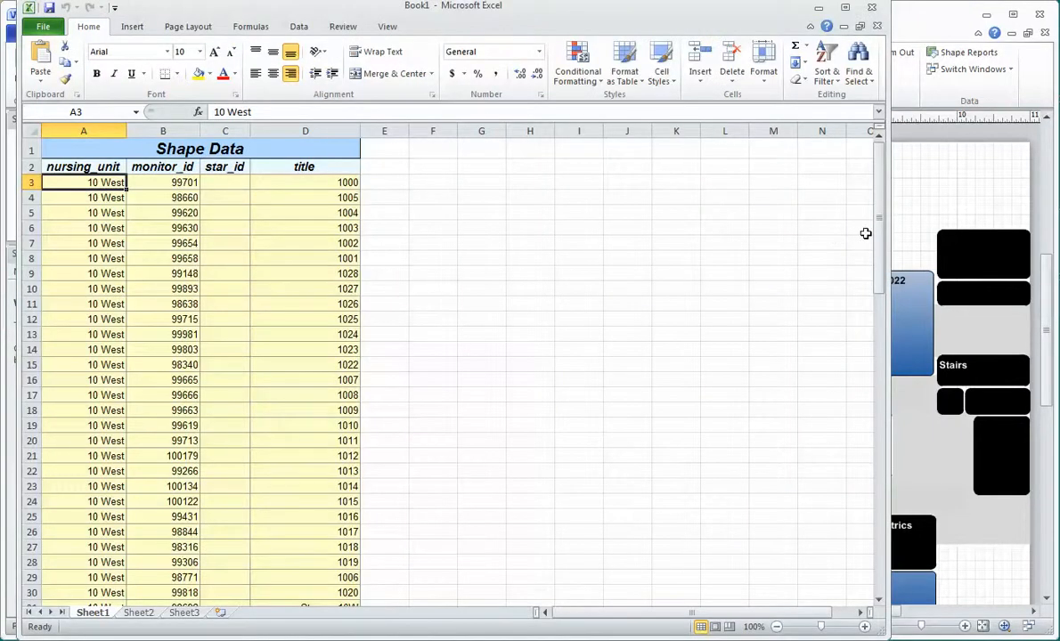
# Step: Examine the report's last rows around Hall Nurse Station 10W and close the workbook without saving
pyautogui.moveTo(877, 237); pyautogui.dragTo(877, 267)
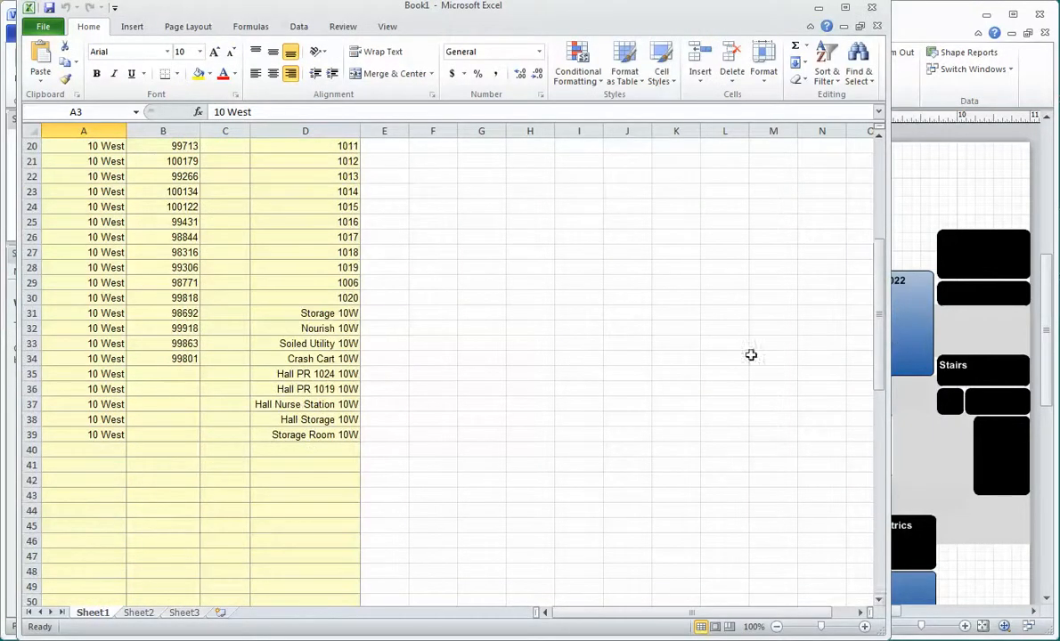
pyautogui.click(281, 406)
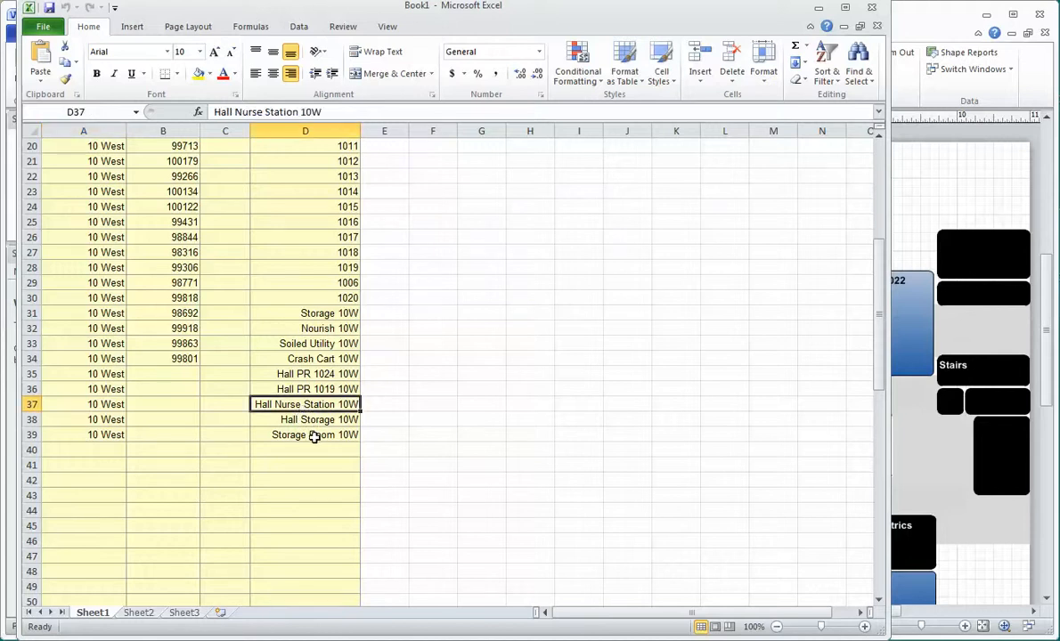
pyautogui.click(878, 27)
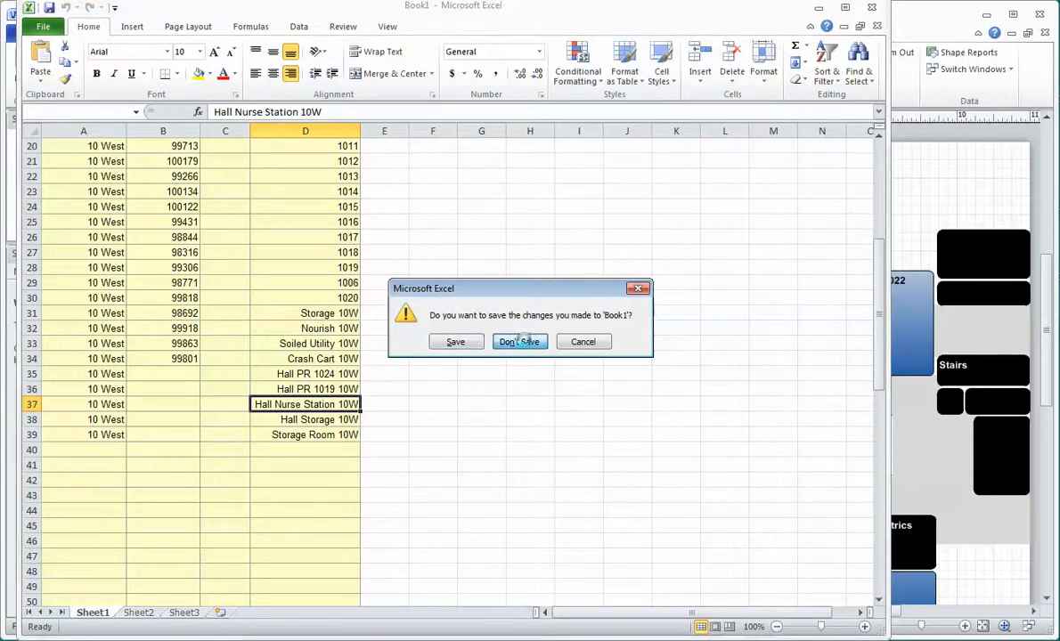
pyautogui.click(519, 342)
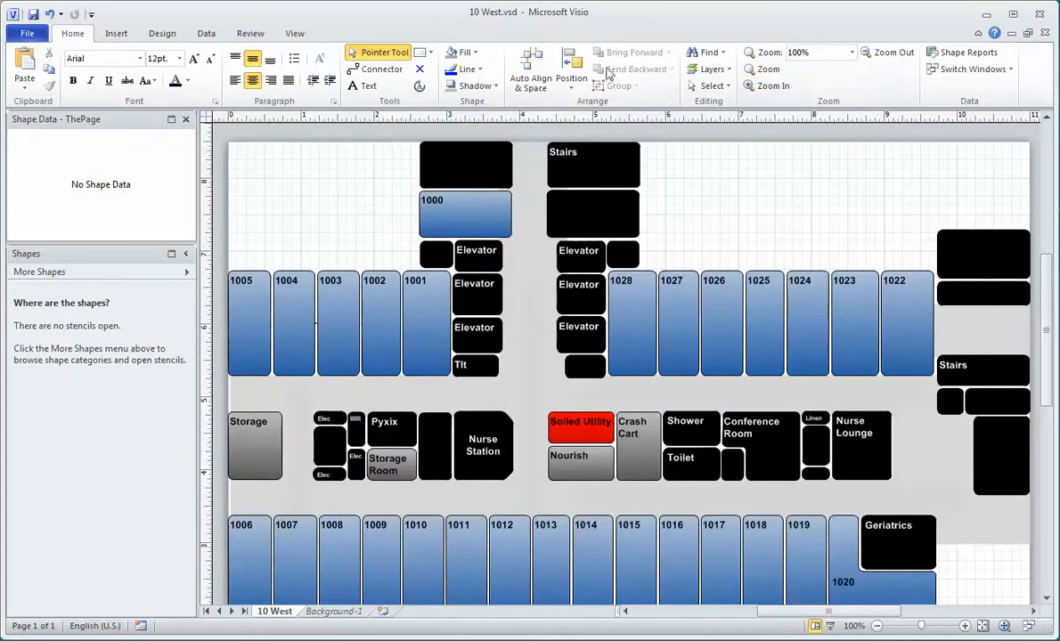